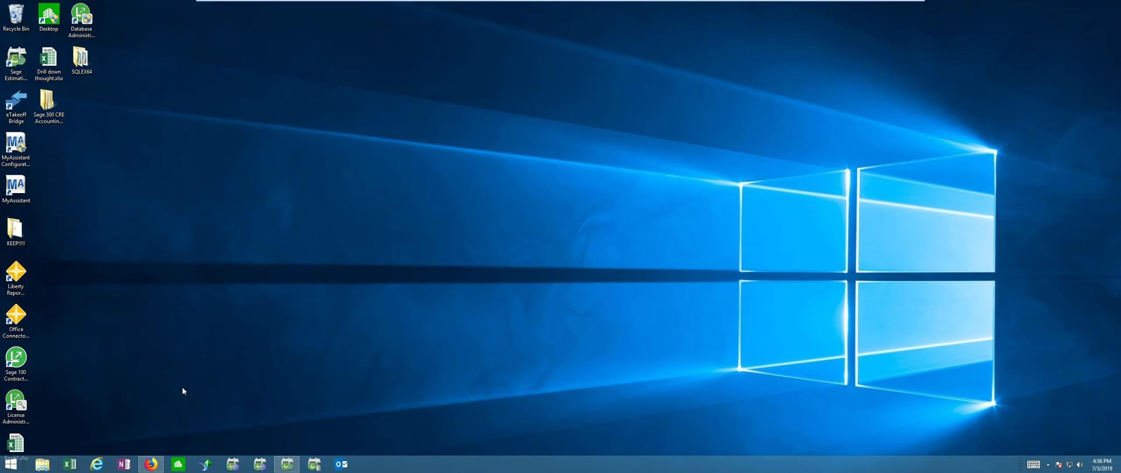
# Restore the Firefox window showing the KDOT Bid Item List page
pyautogui.click(151, 463)
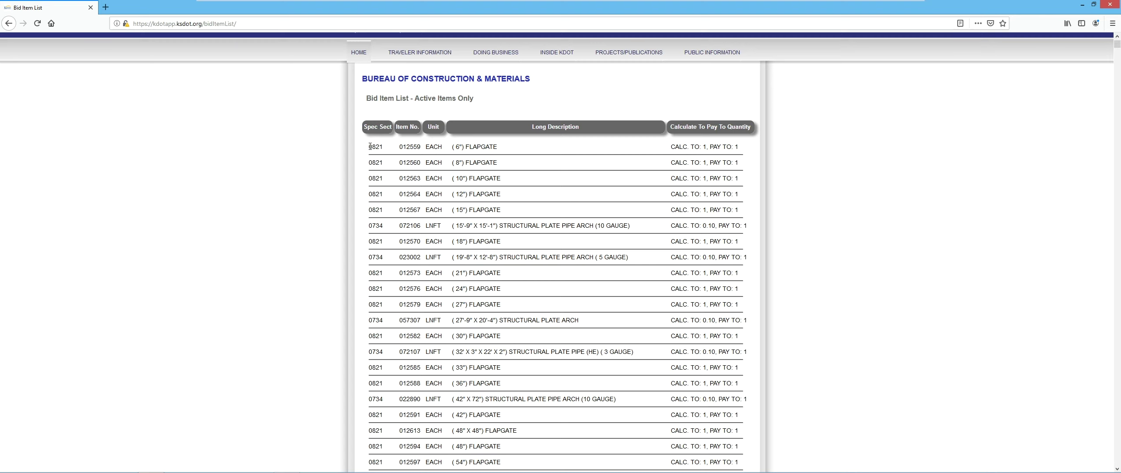
# Select the first 17 bid-item rows, 0821 through the 42" x 72" pipe arch, and launch Excel
pyautogui.moveTo(369, 147); pyautogui.dragTo(751, 406)
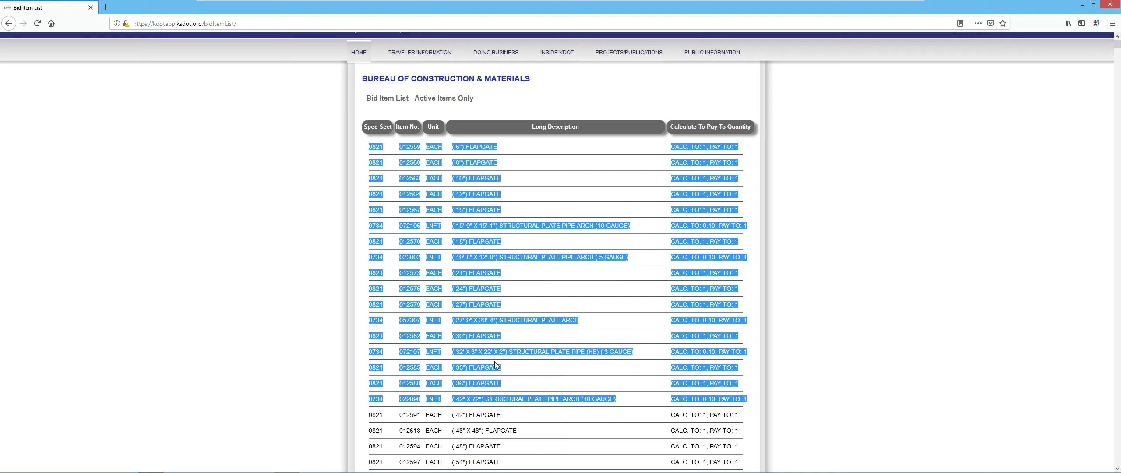
pyautogui.moveTo(248, 469)
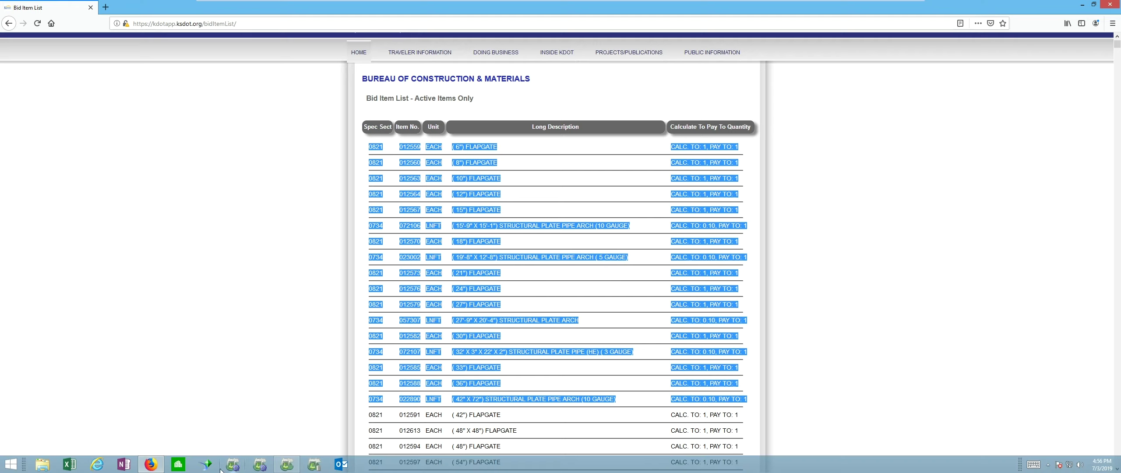
pyautogui.click(73, 466)
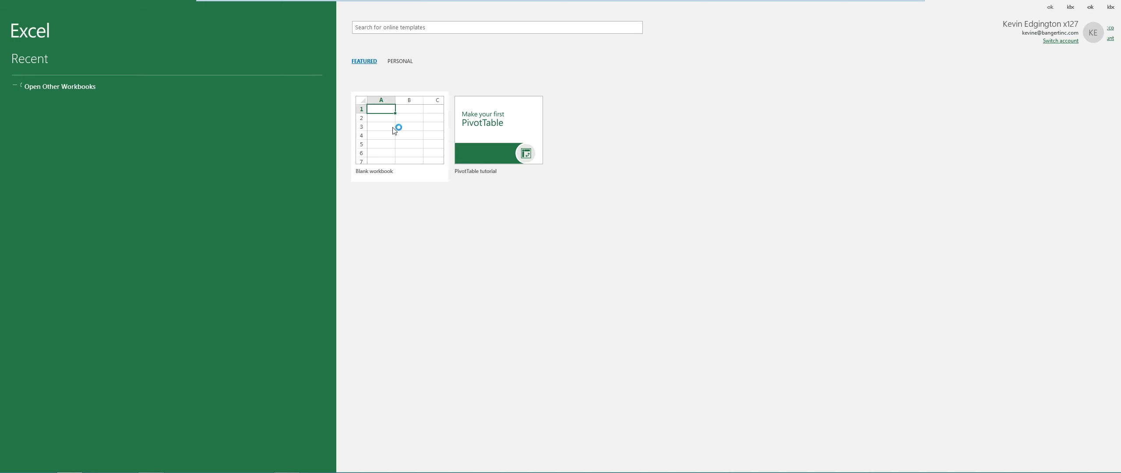
# Paste the bid rows into a new blank workbook at A3, widening column A and trimming row 3
pyautogui.click(396, 127)
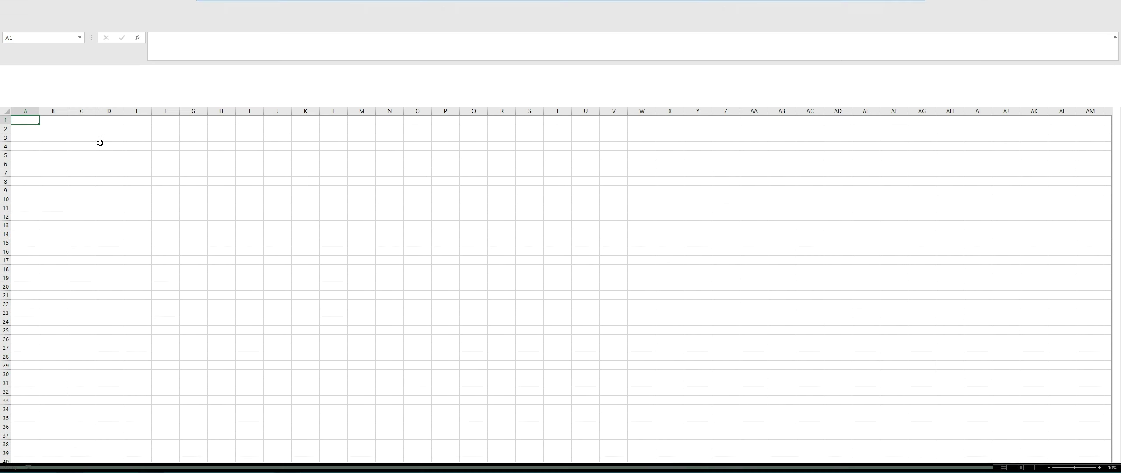
pyautogui.rightClick(25, 129)
pyautogui.press('Escape')
pyautogui.rightClick(21, 141)
pyautogui.click(39, 176)
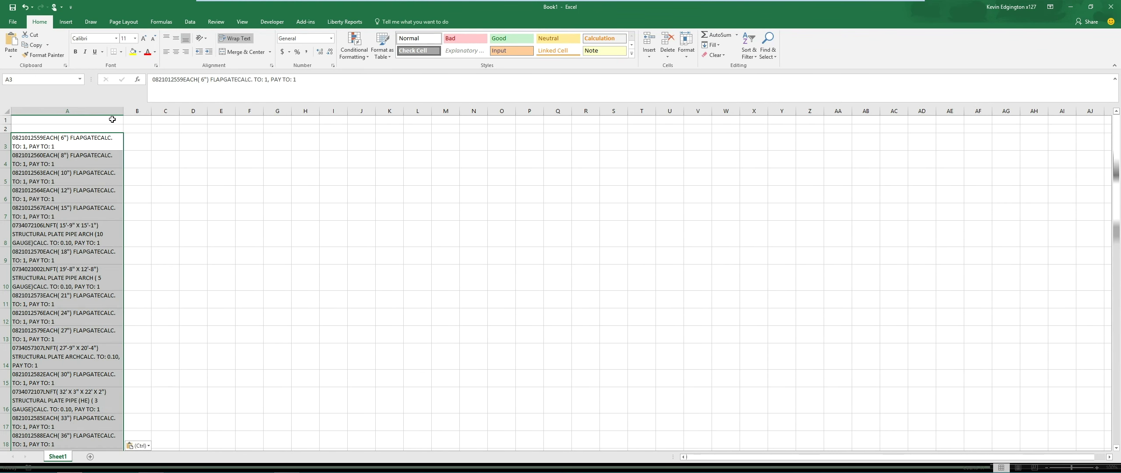
pyautogui.moveTo(124, 111); pyautogui.dragTo(327, 111)
pyautogui.moveTo(9, 150); pyautogui.dragTo(9, 144)
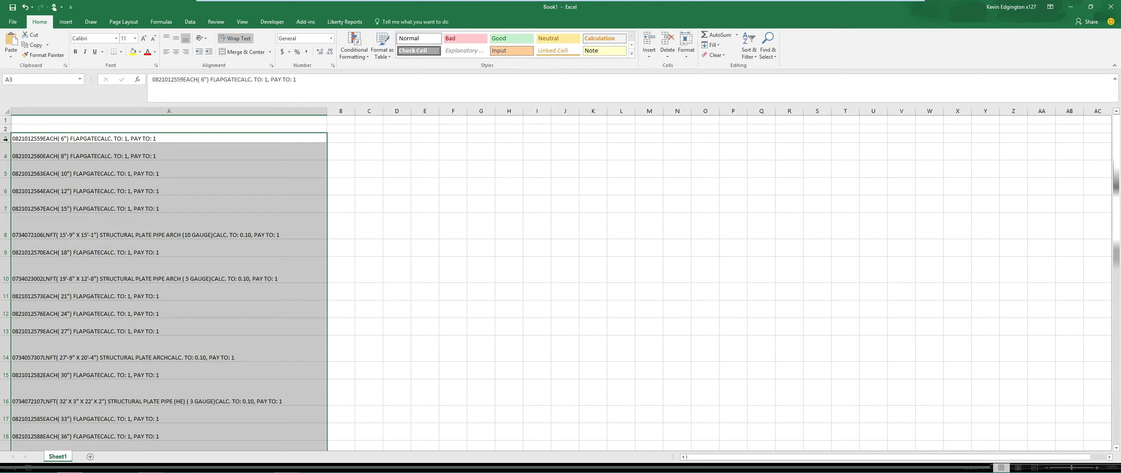
# AutoFit row height across the whole sheet so rows 3–19 return to standard height
pyautogui.click(5, 110)
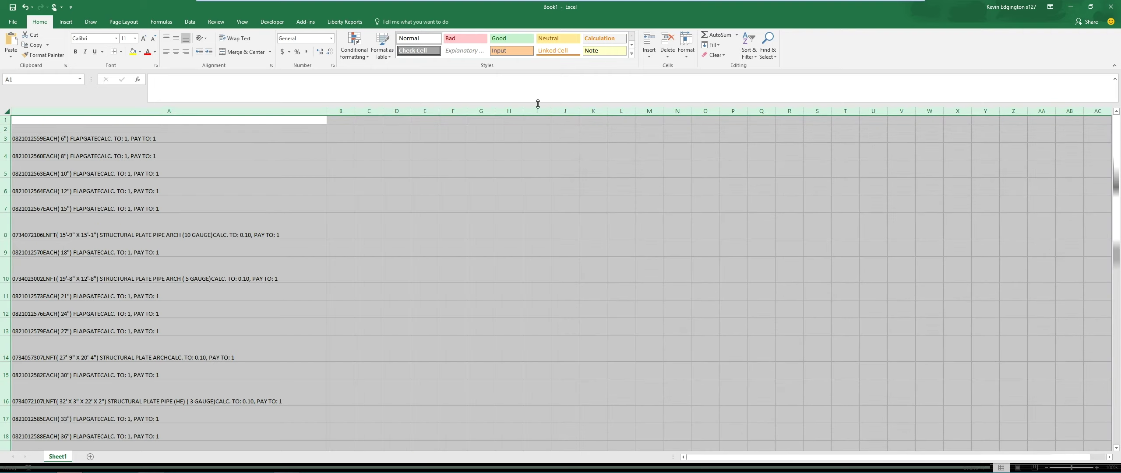
pyautogui.click(686, 57)
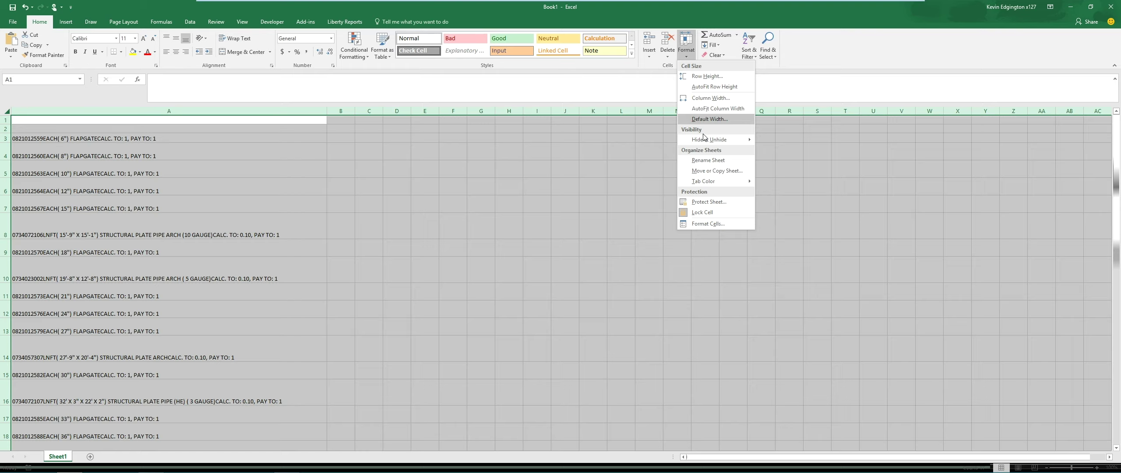
pyautogui.click(706, 87)
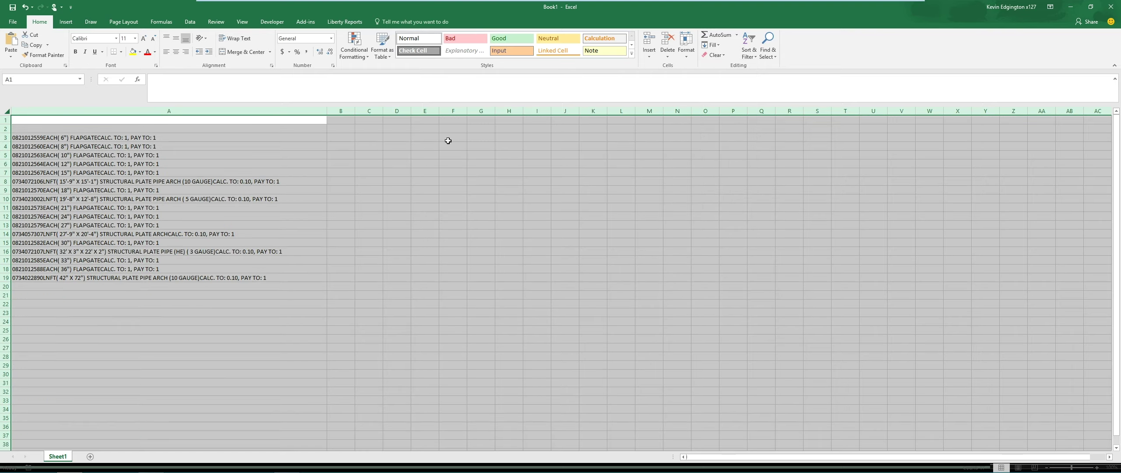
pyautogui.click(341, 122)
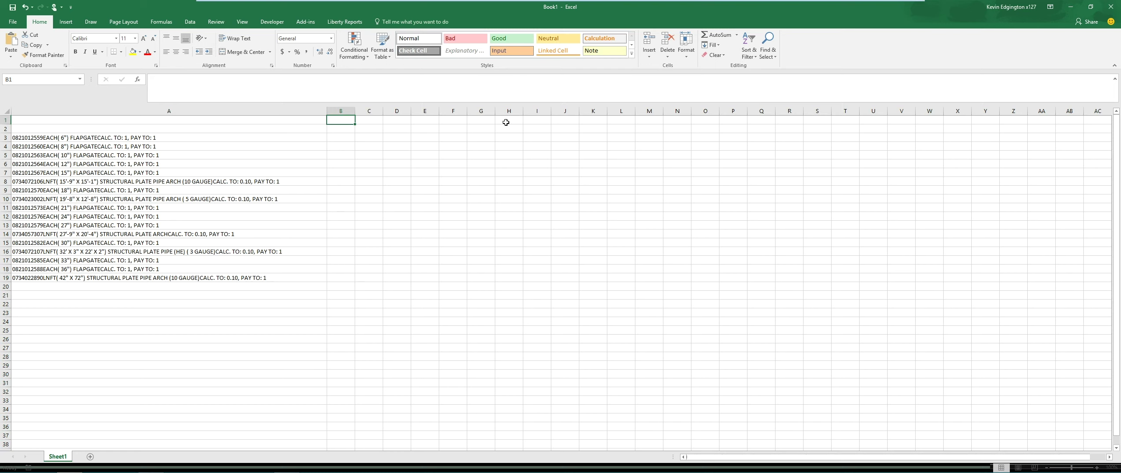
# Merge B1:E1 titled 'Column Size' and F1:I1 titled 'Data'
pyautogui.moveTo(343, 122); pyautogui.dragTo(423, 121)
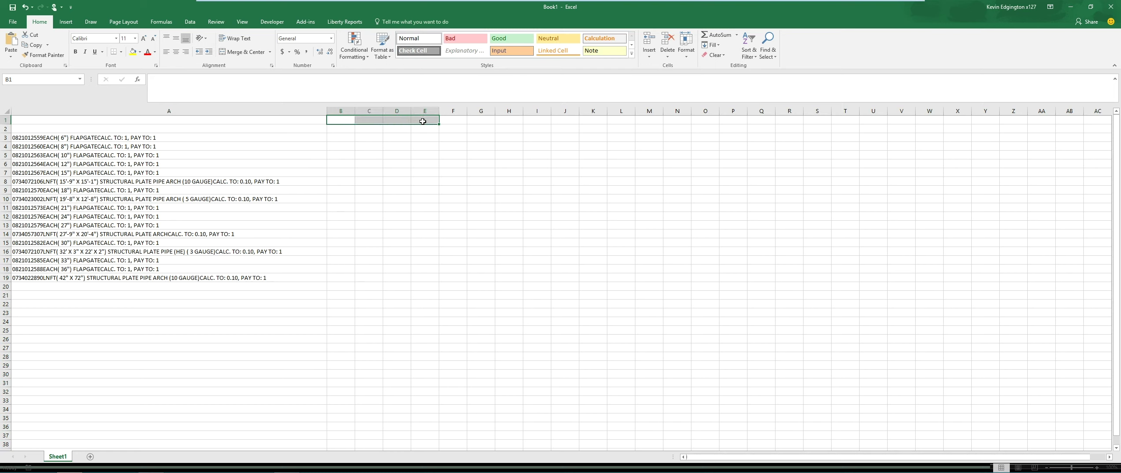
pyautogui.click(242, 52)
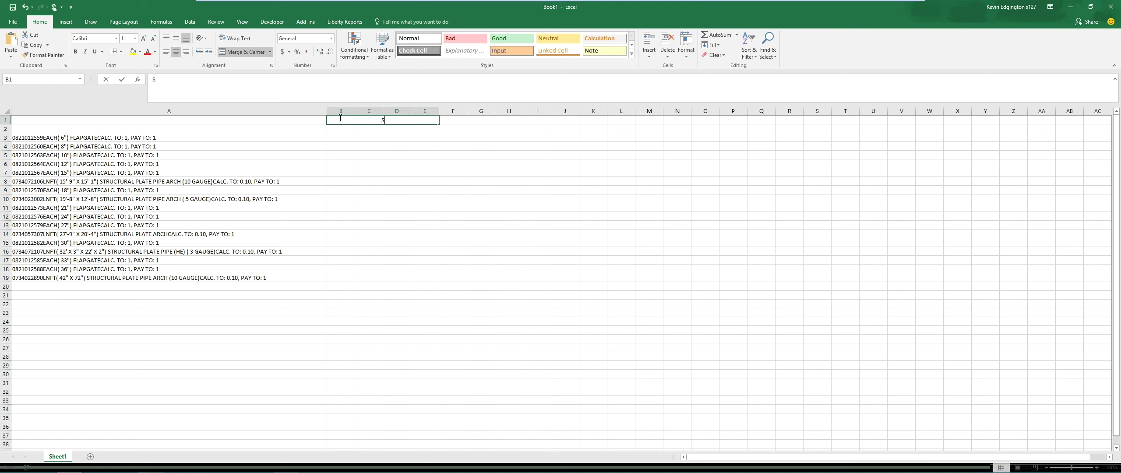
pyautogui.write('Size')
pyautogui.press('BackSpace')
pyautogui.press('BackSpace')
pyautogui.press('BackSpace')
pyautogui.press('BackSpace')
pyautogui.write('Column Size')
pyautogui.moveTo(453, 122); pyautogui.dragTo(547, 116)
pyautogui.click(238, 56)
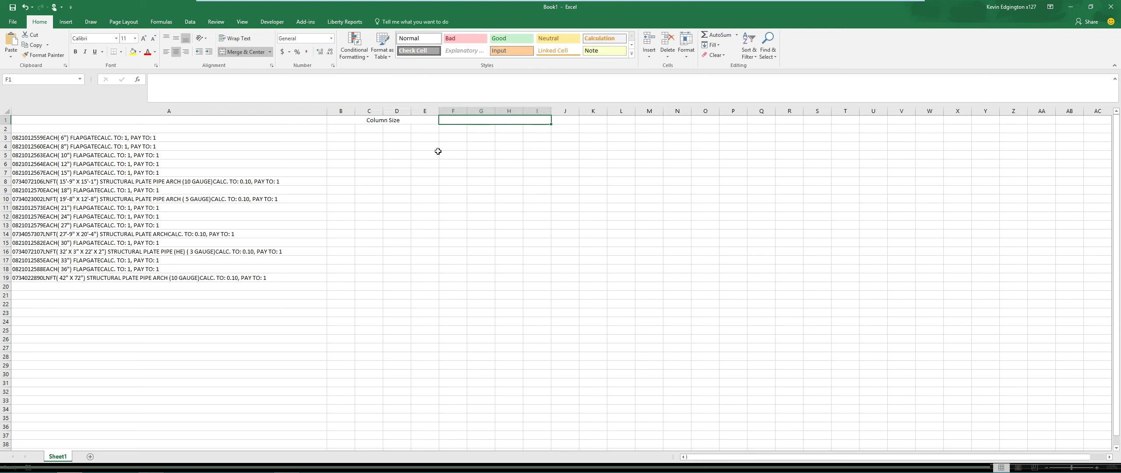
pyautogui.write('Date')
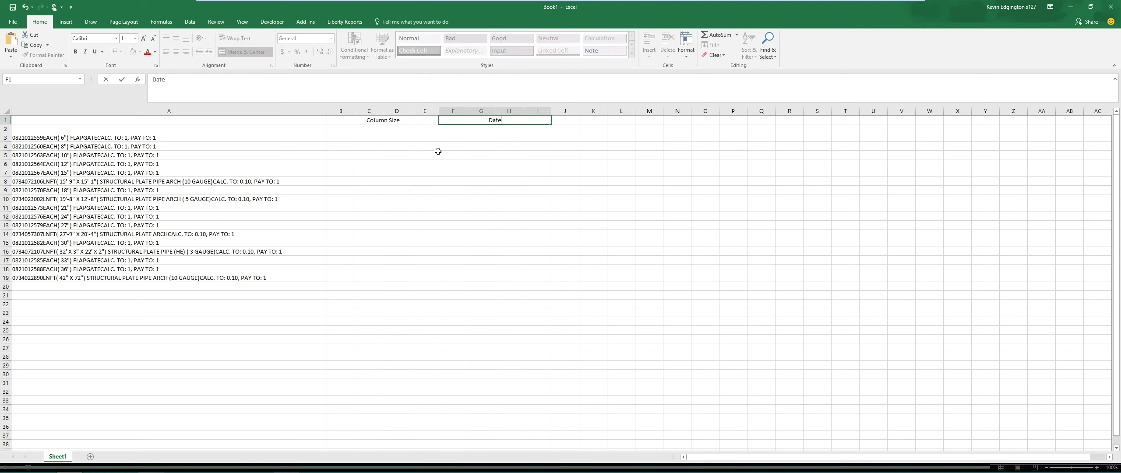
pyautogui.press('BackSpace')
pyautogui.write('a')
pyautogui.press('Return')
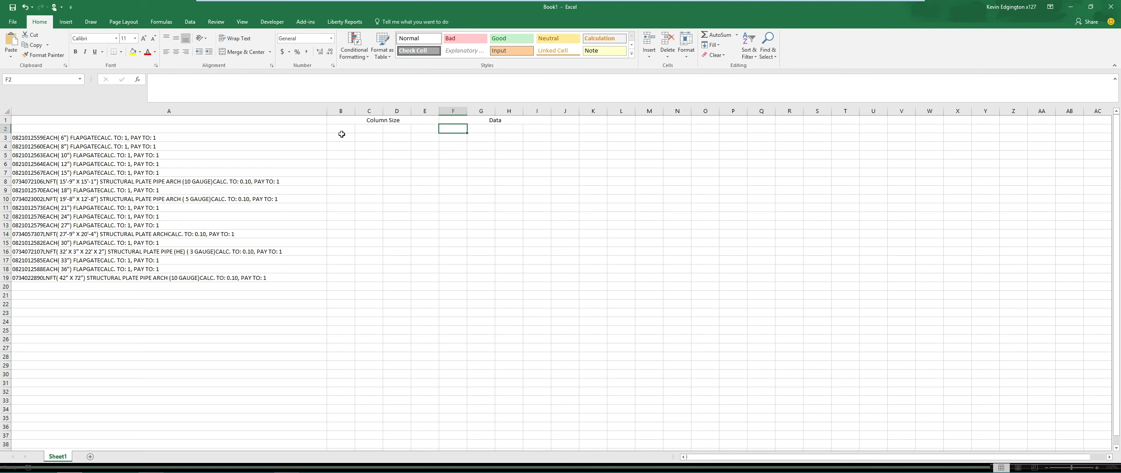
# Enter headers Spec, Item No, Unit and Desc in B2 through E2
pyautogui.click(342, 130)
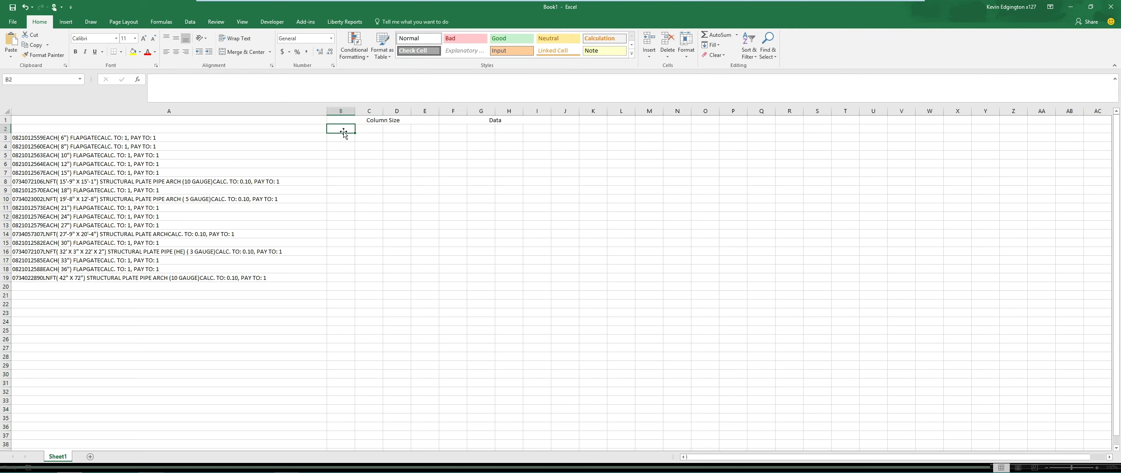
pyautogui.write('Spec')
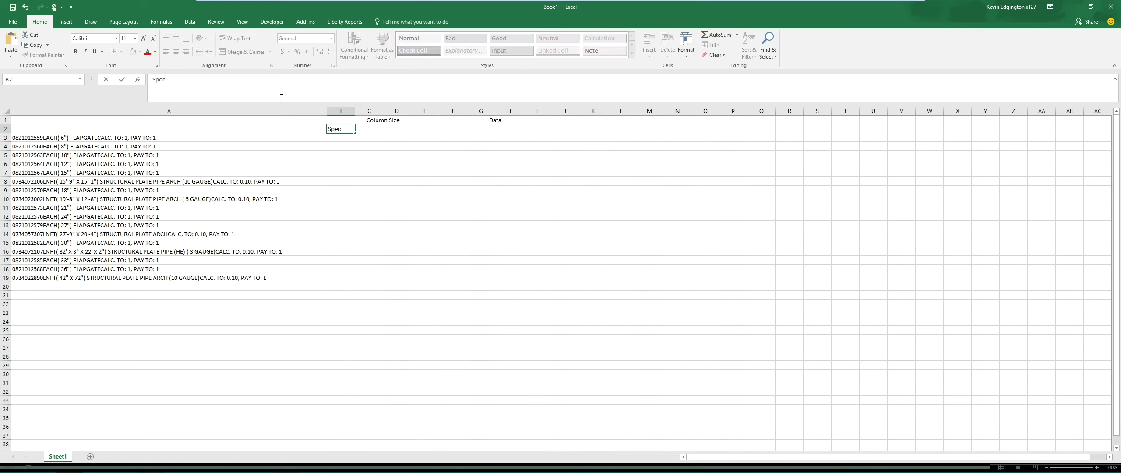
pyautogui.click(368, 129)
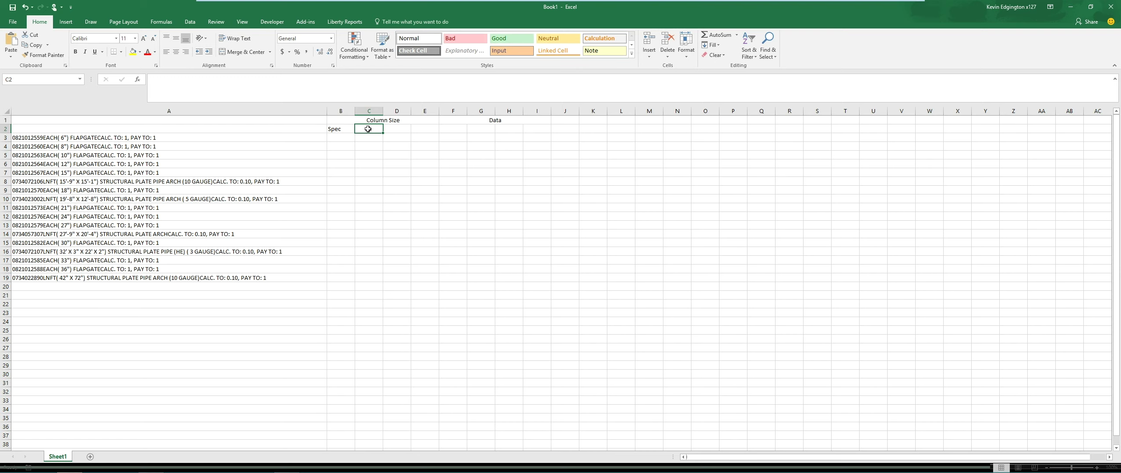
pyautogui.write('Item No')
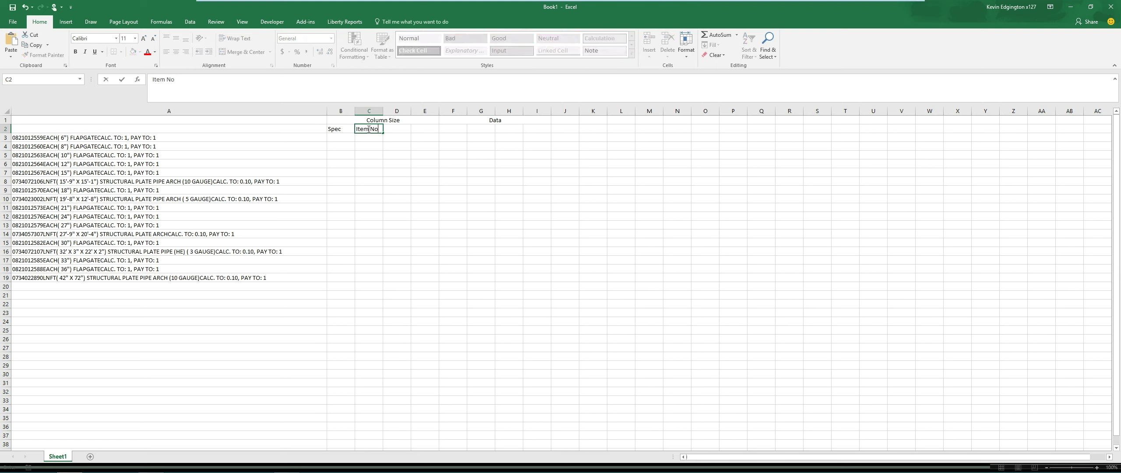
pyautogui.press('Tab')
pyautogui.write('Desc')
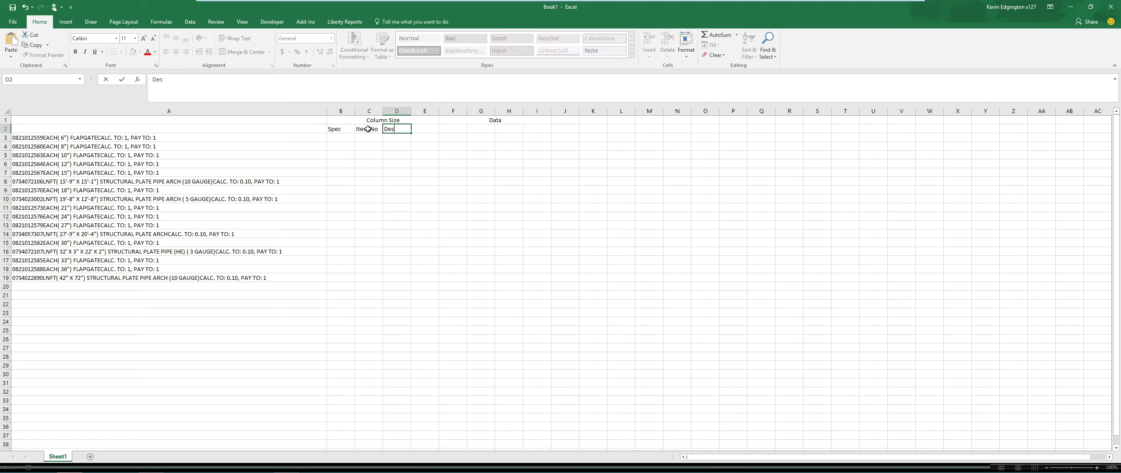
pyautogui.press('BackSpace')
pyautogui.press('BackSpace')
pyautogui.press('BackSpace')
pyautogui.write('Unit')
pyautogui.press('Tab')
pyautogui.write('Desc')
pyautogui.press('Return')
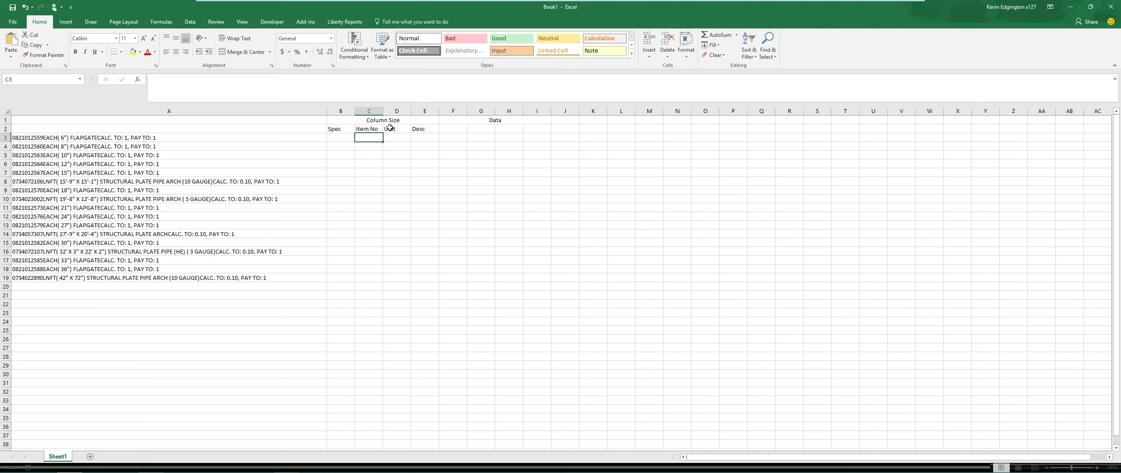
# Enter 'Spec - Item' in F2 and 'Desc' in G2, autofitting column F
pyautogui.click(459, 131)
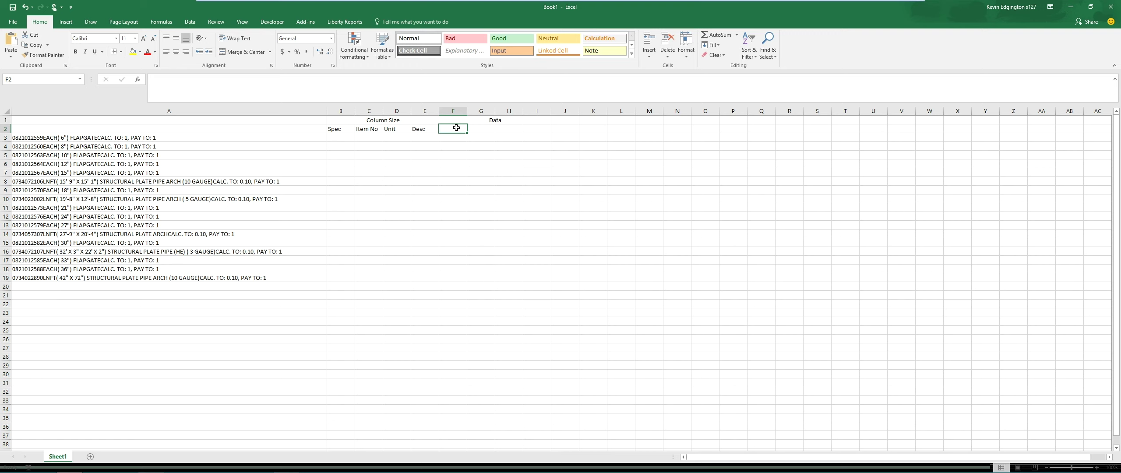
pyautogui.write('Spec - Item')
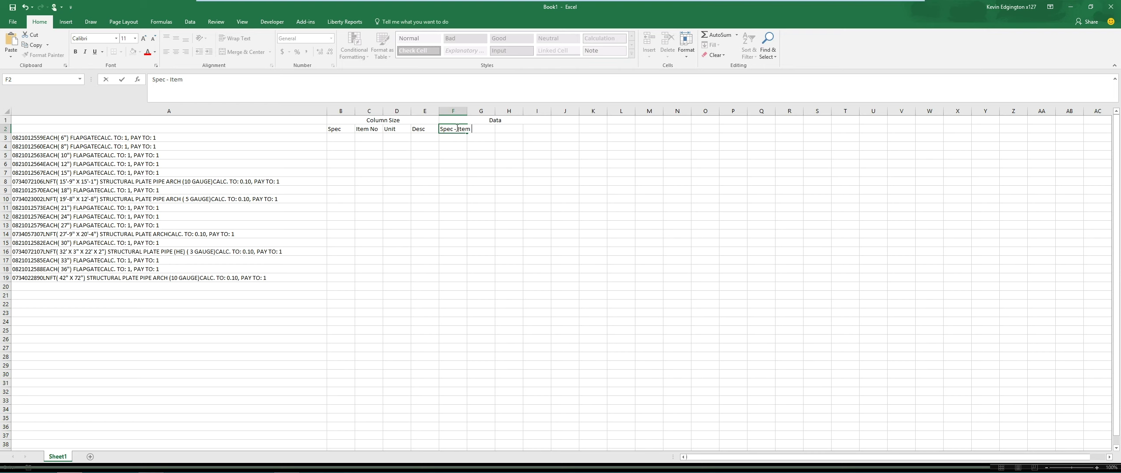
pyautogui.press('Tab')
pyautogui.write('Des')
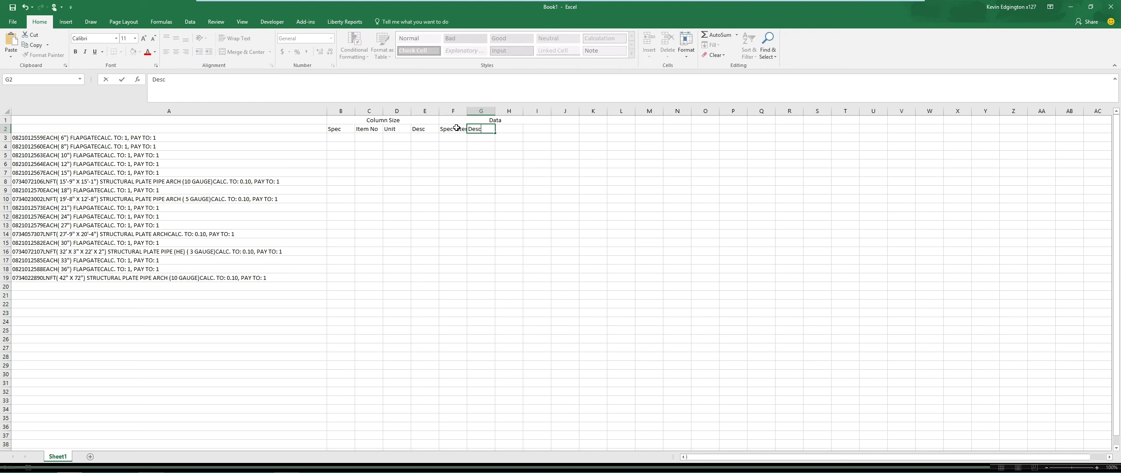
pyautogui.press('Return')
pyautogui.doubleClick(467, 111)
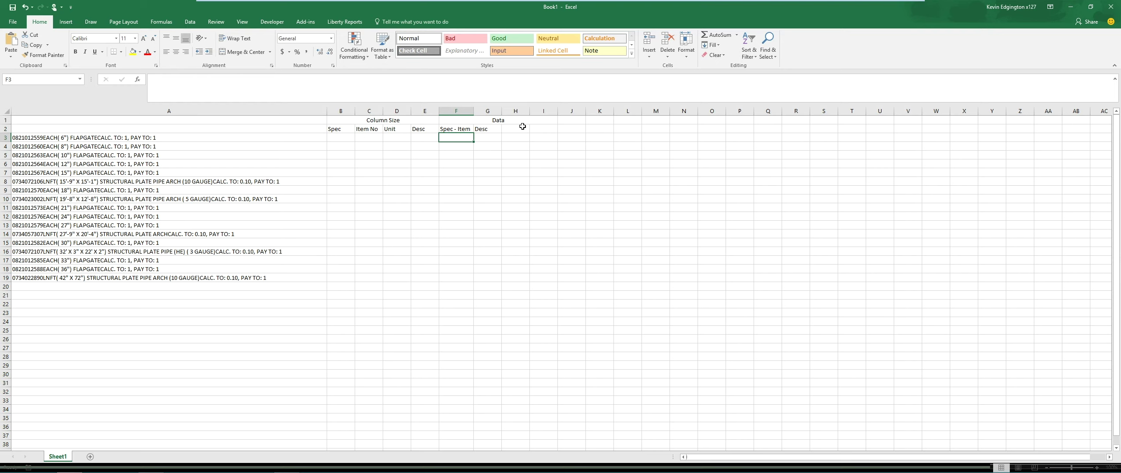
# Retype the F2:H2 headers as Spec, Item No and Unit Desc
pyautogui.click(337, 139)
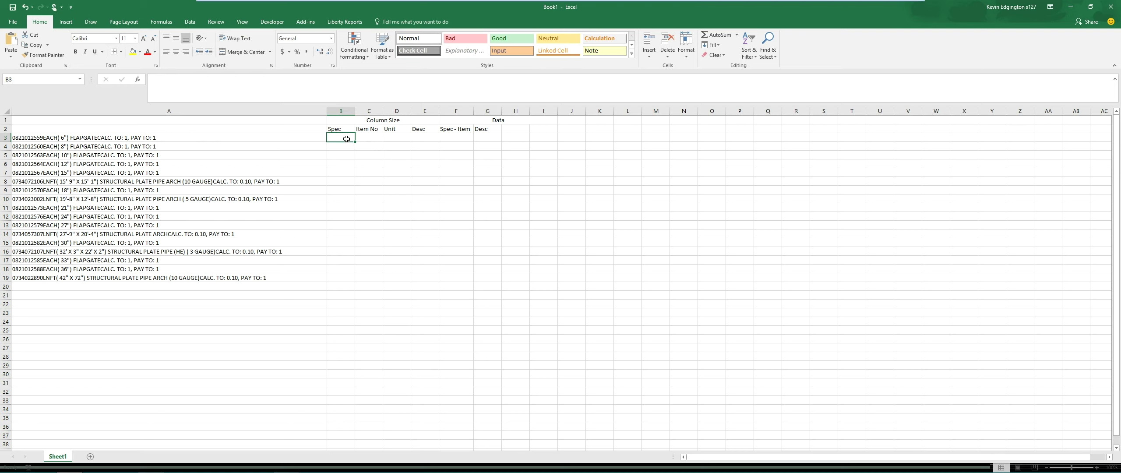
pyautogui.click(465, 130)
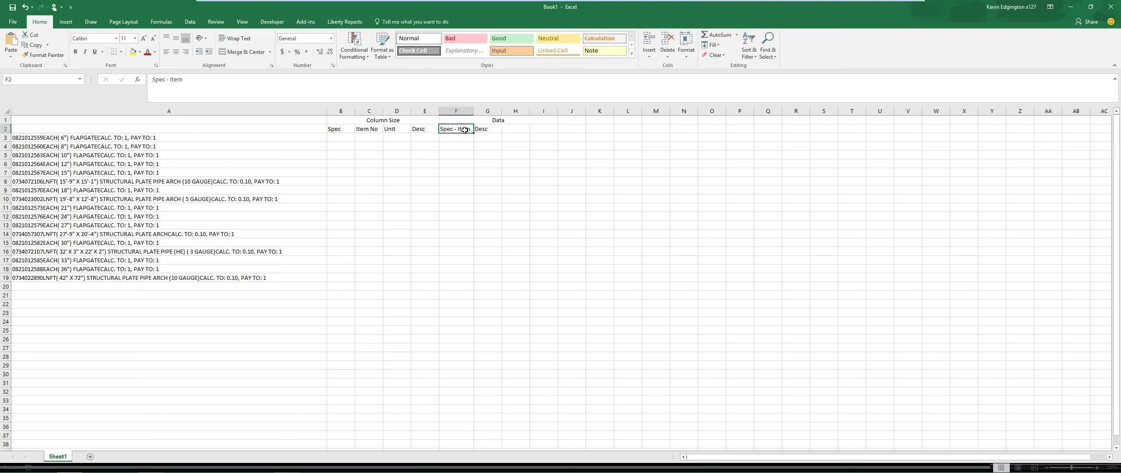
pyautogui.write('Spec')
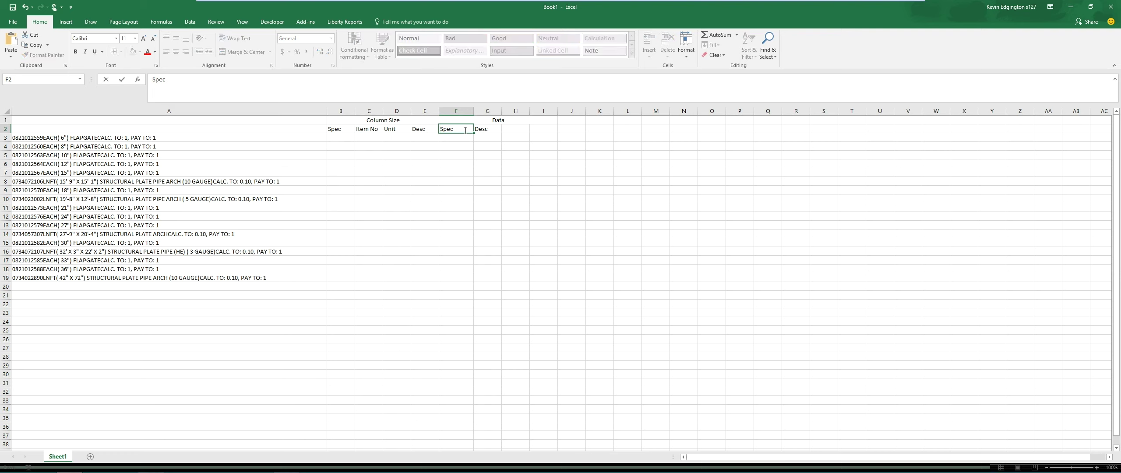
pyautogui.press('Tab')
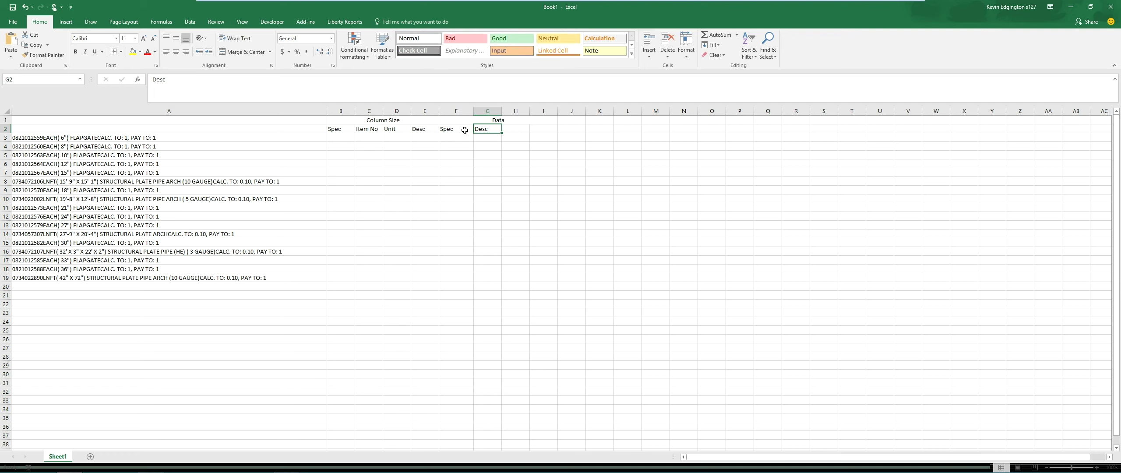
pyautogui.write('Item No')
pyautogui.press('Tab')
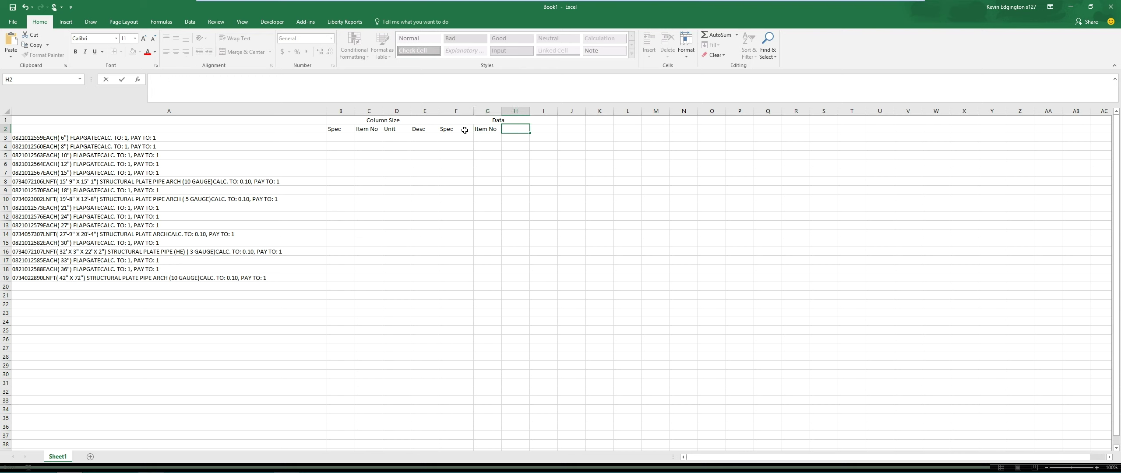
pyautogui.write('Unit Desc')
pyautogui.press('Return')
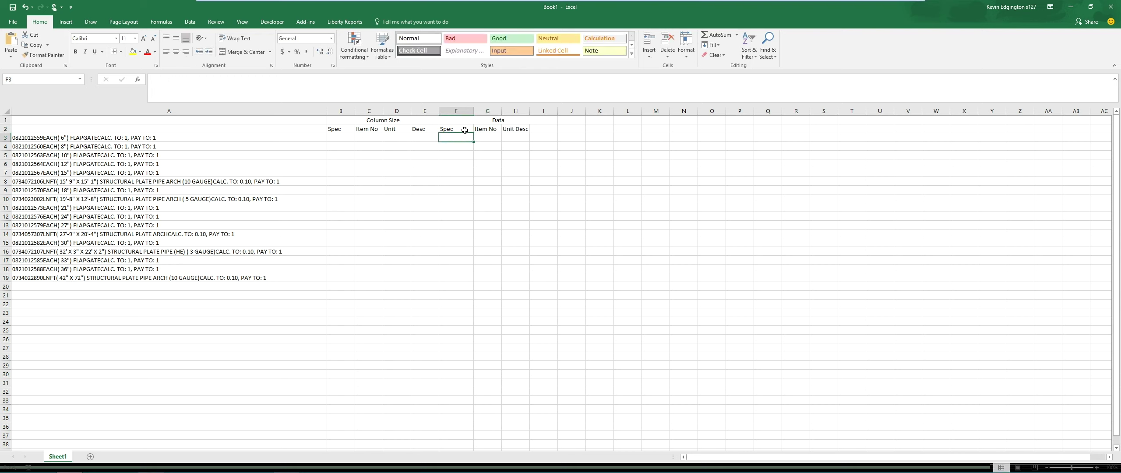
pyautogui.click(338, 141)
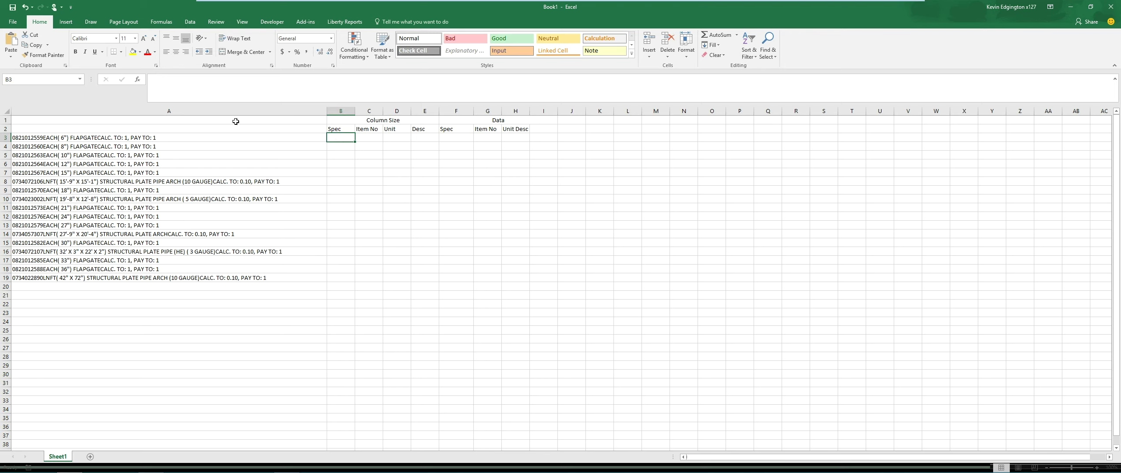
# Enter column sizes 4, 6 and 4 in B3, C3 and D3
pyautogui.doubleClick(334, 137)
pyautogui.write('4')
pyautogui.click(371, 138)
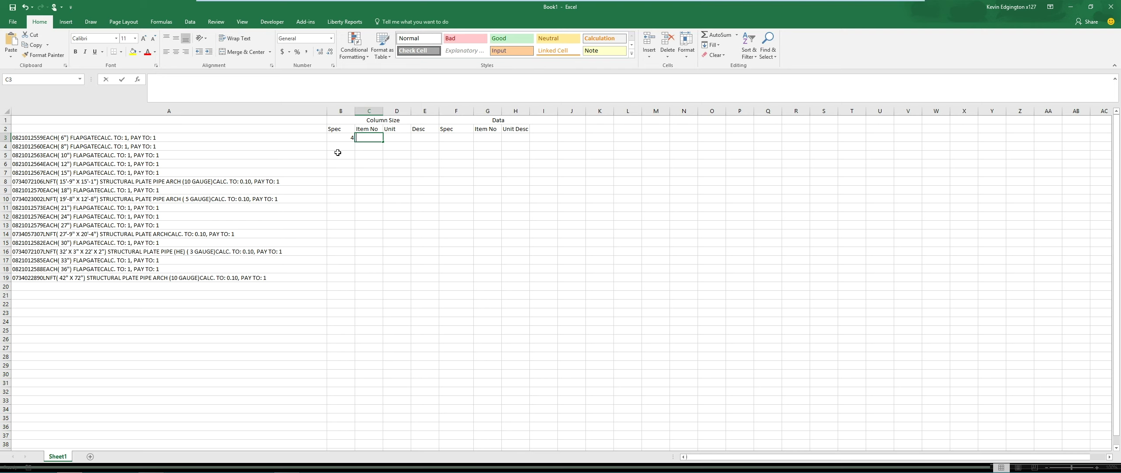
pyautogui.write('6')
pyautogui.click(395, 136)
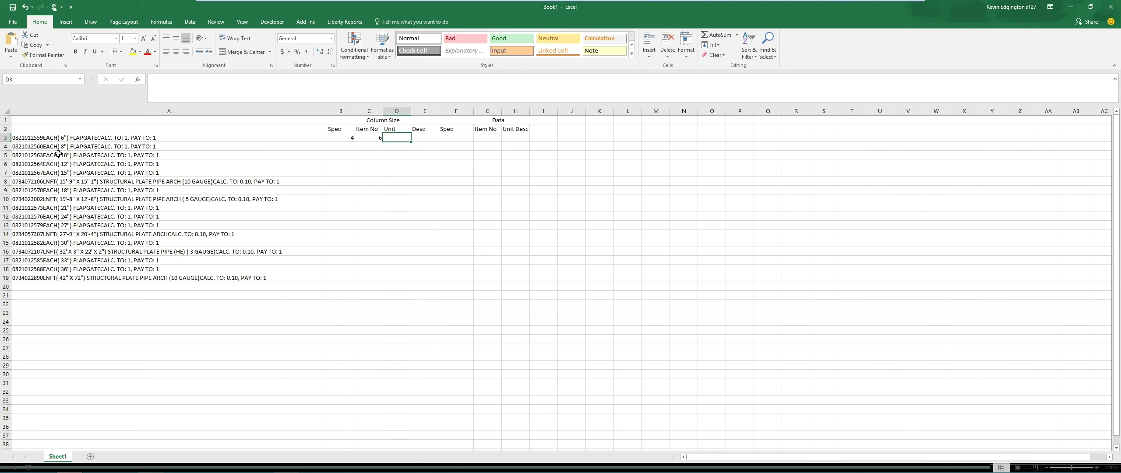
pyautogui.write('4')
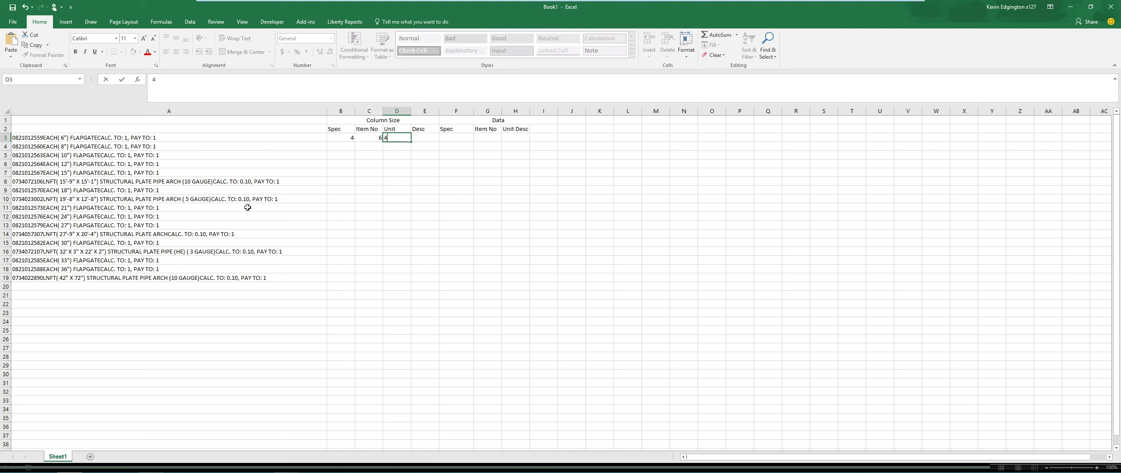
pyautogui.click(420, 137)
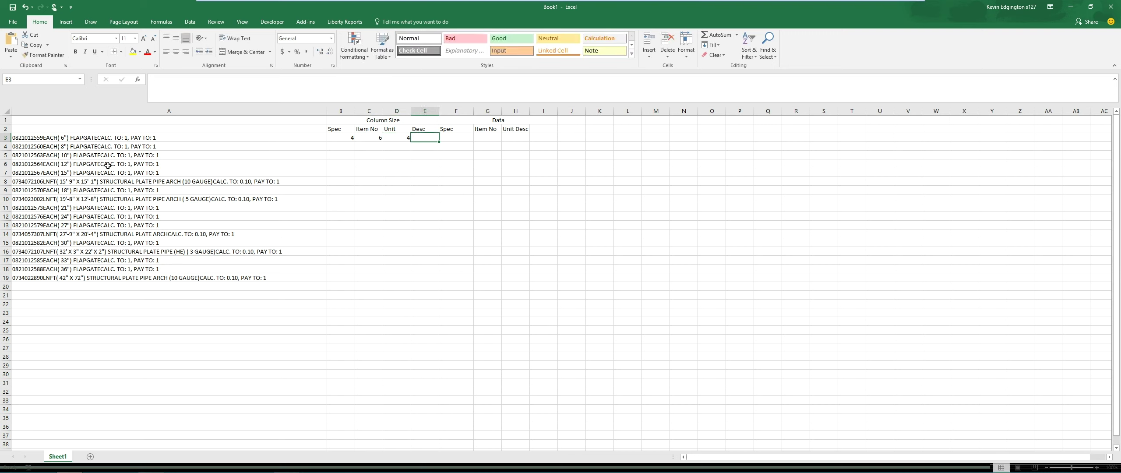
# Inspect the description text in A3, then enter ':' in E3
pyautogui.click(56, 139)
pyautogui.doubleClick(57, 138)
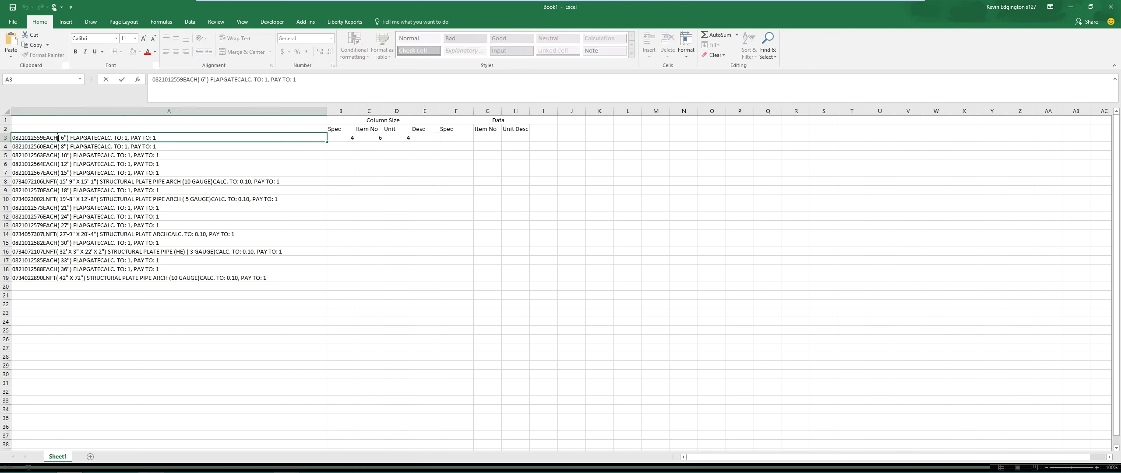
pyautogui.moveTo(58, 138); pyautogui.dragTo(122, 138)
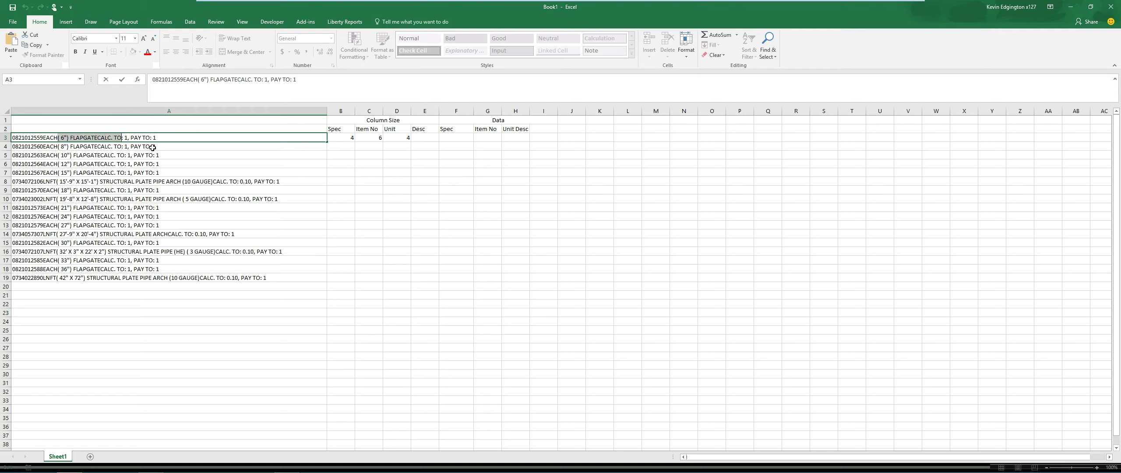
pyautogui.click(424, 139)
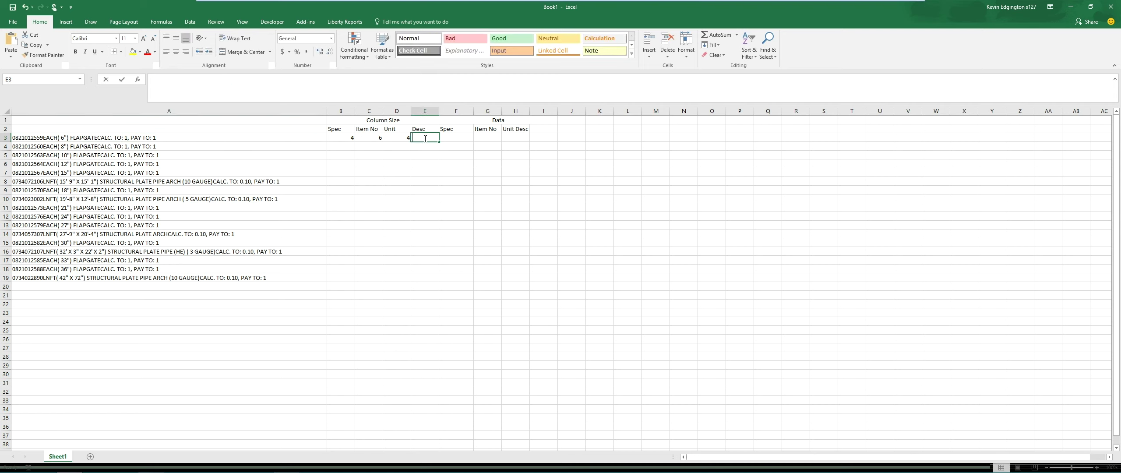
pyautogui.write(':')
pyautogui.press('Return')
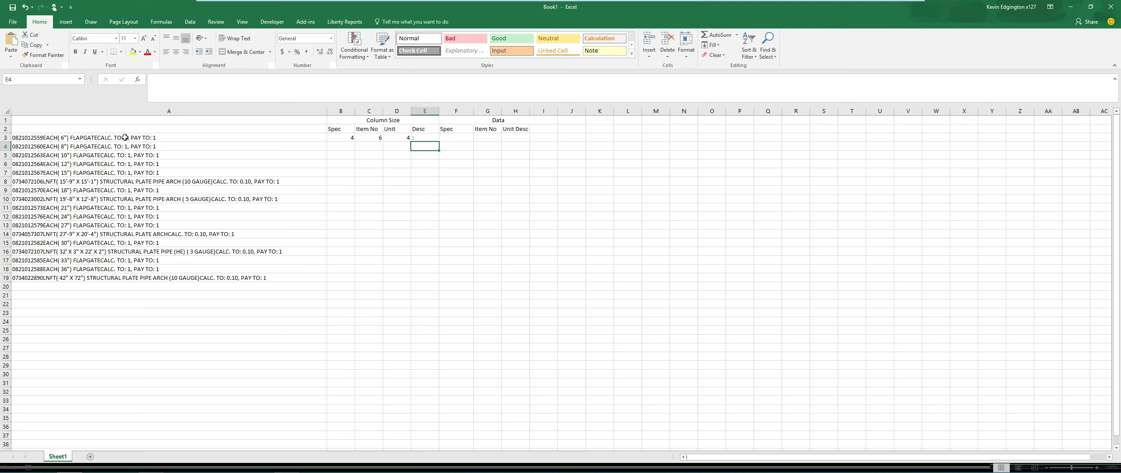
# Enter a LEFT formula in F3, adding its missing equals sign
pyautogui.click(451, 140)
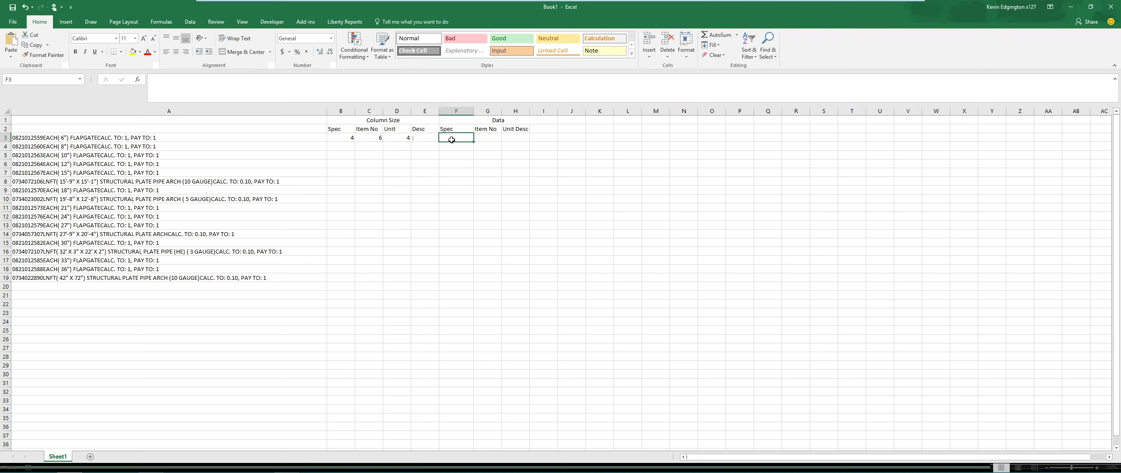
pyautogui.write('left( a3,4')
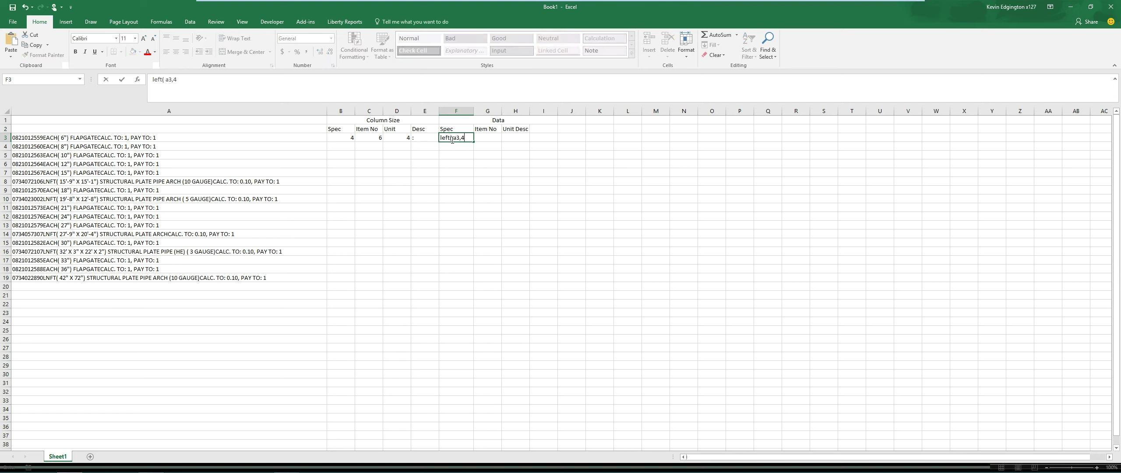
pyautogui.hotkey('ctrl', 'Return')
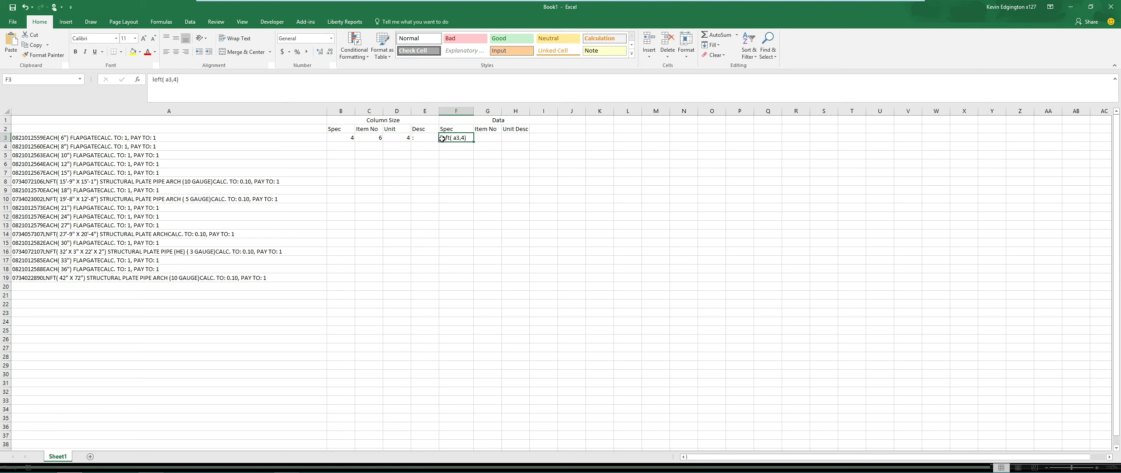
pyautogui.click(153, 79)
pyautogui.write('=')
pyautogui.press('Return')
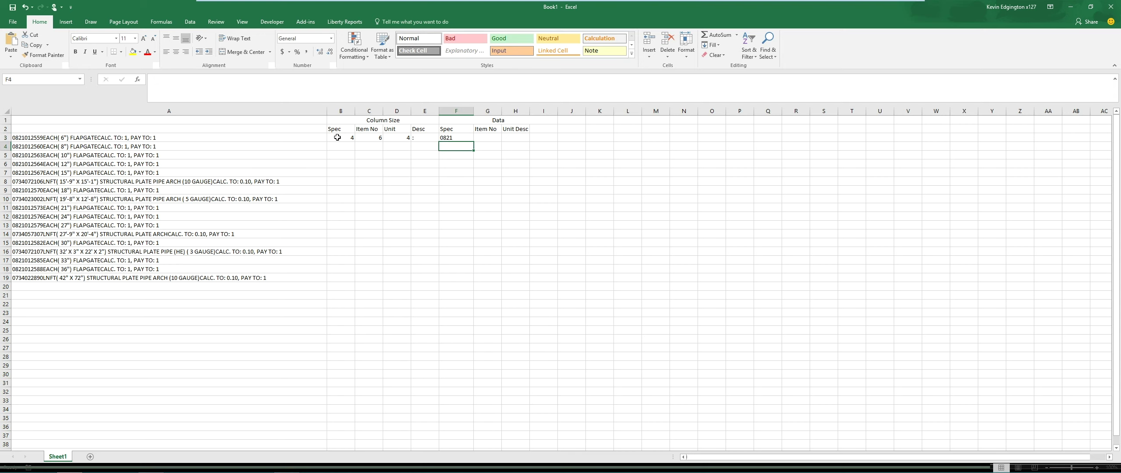
# Replace F3's formula with =MID(A3,1,B3) so it returns 0821
pyautogui.click(92, 140)
pyautogui.click(451, 139)
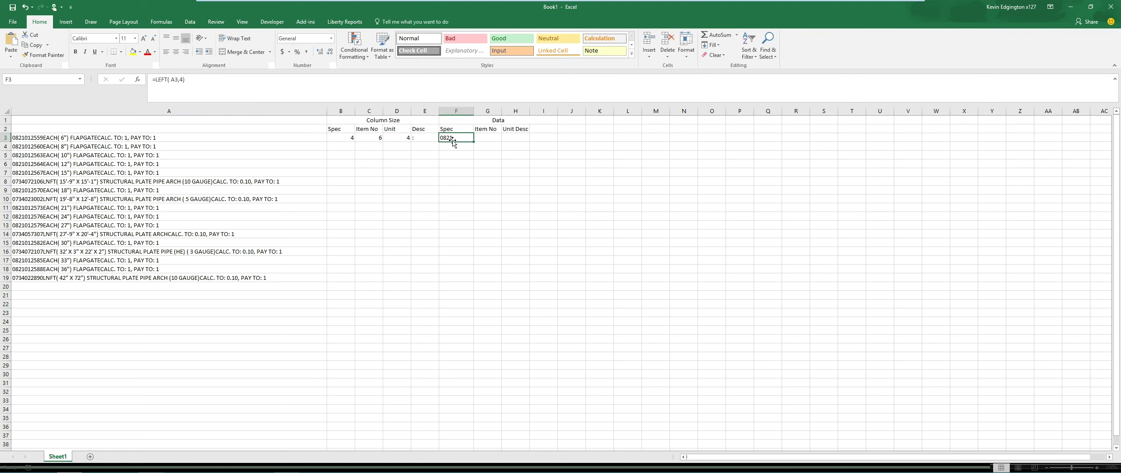
pyautogui.moveTo(189, 80); pyautogui.dragTo(156, 82)
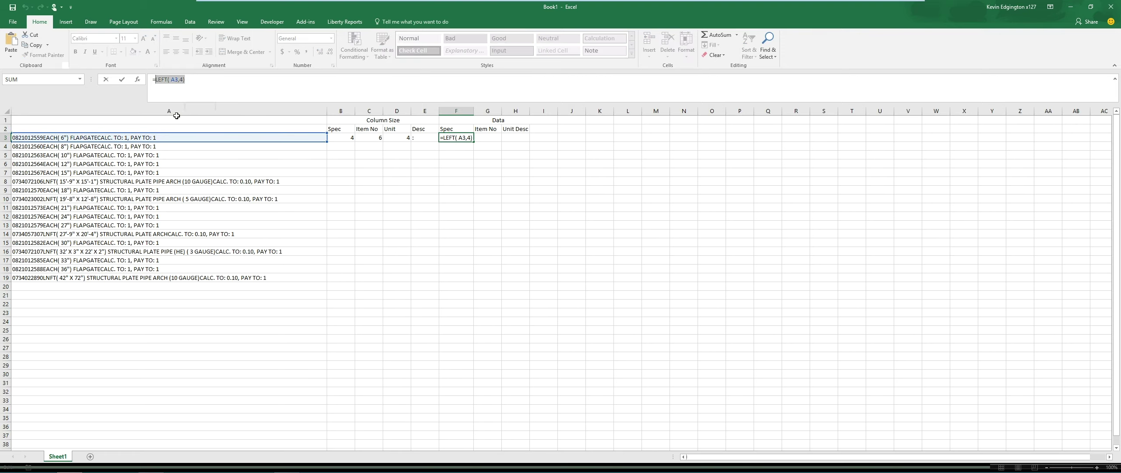
pyautogui.write('mid(')
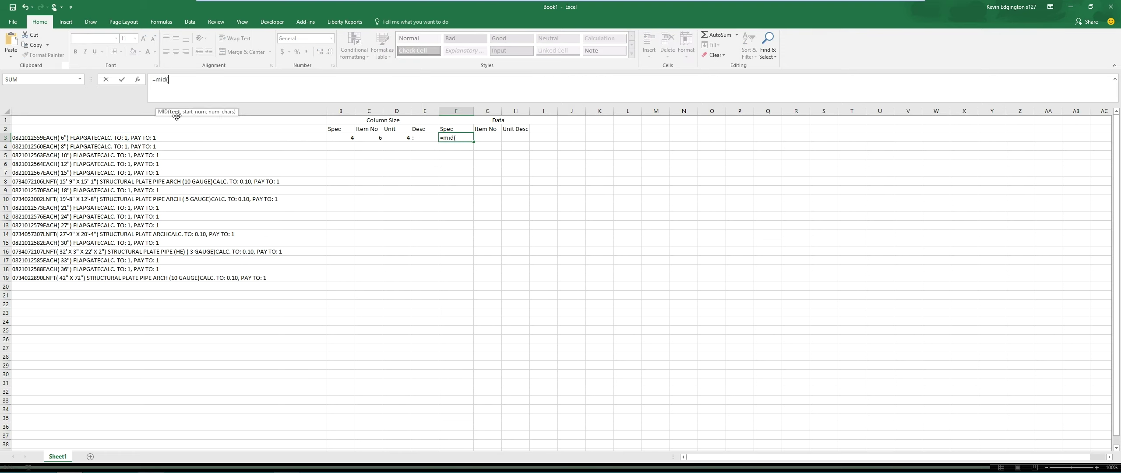
pyautogui.write('a3,')
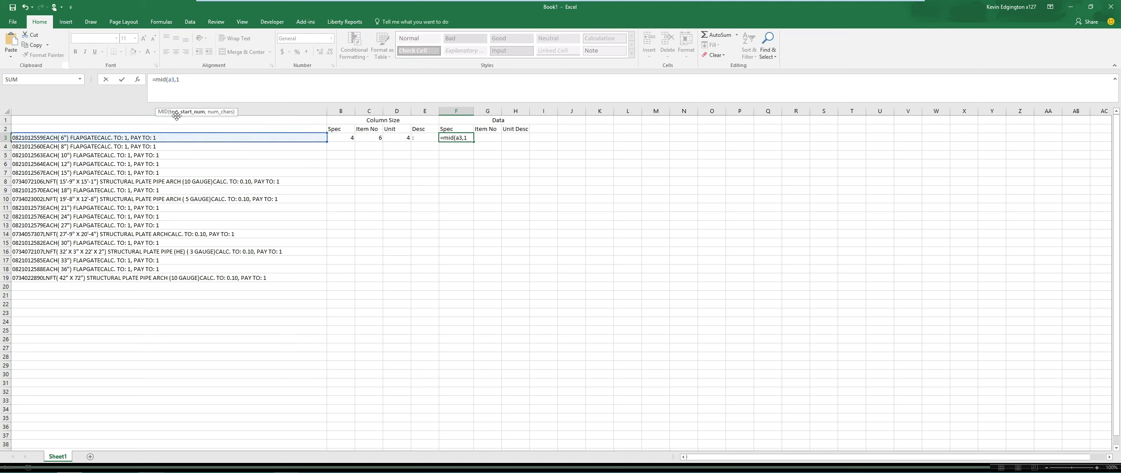
pyautogui.write('1,b3')
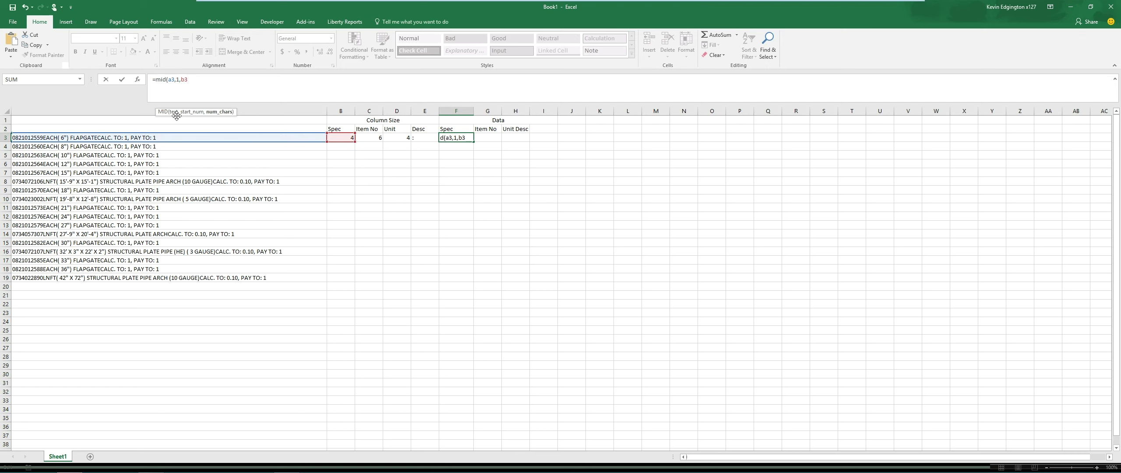
pyautogui.press('Return')
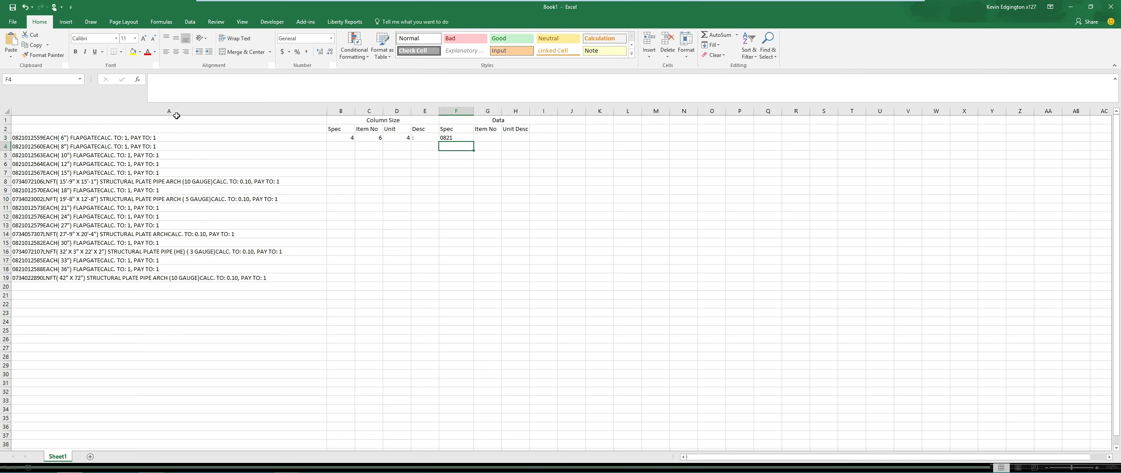
pyautogui.click(445, 138)
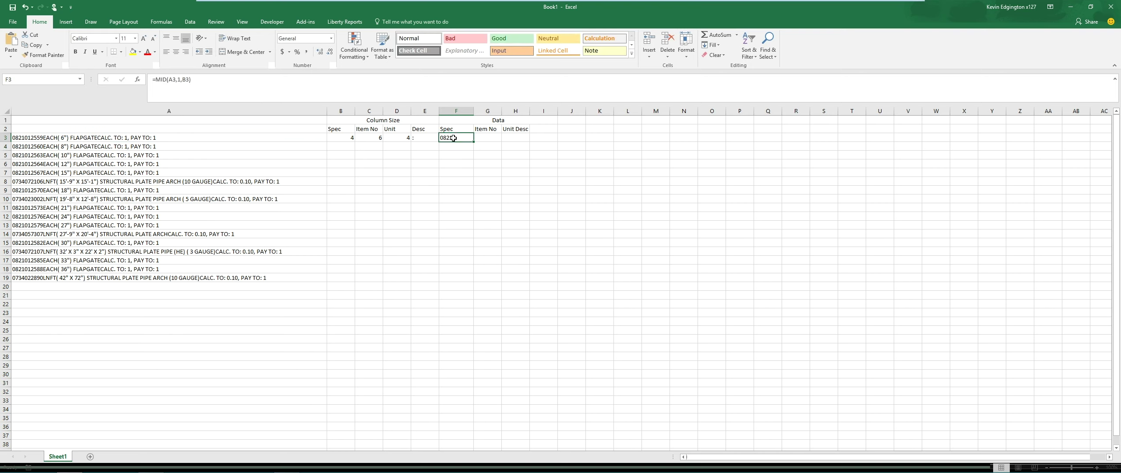
pyautogui.moveTo(347, 139); pyautogui.dragTo(452, 138)
pyautogui.hotkey('ctrl', 'c')
pyautogui.moveTo(349, 148); pyautogui.dragTo(351, 275)
pyautogui.hotkey('ctrl', 'v')
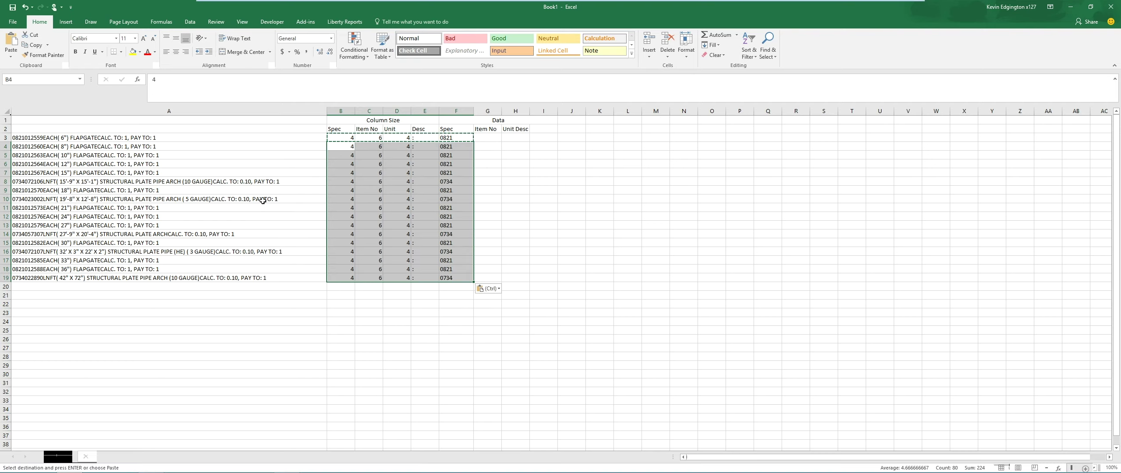
pyautogui.click(344, 148)
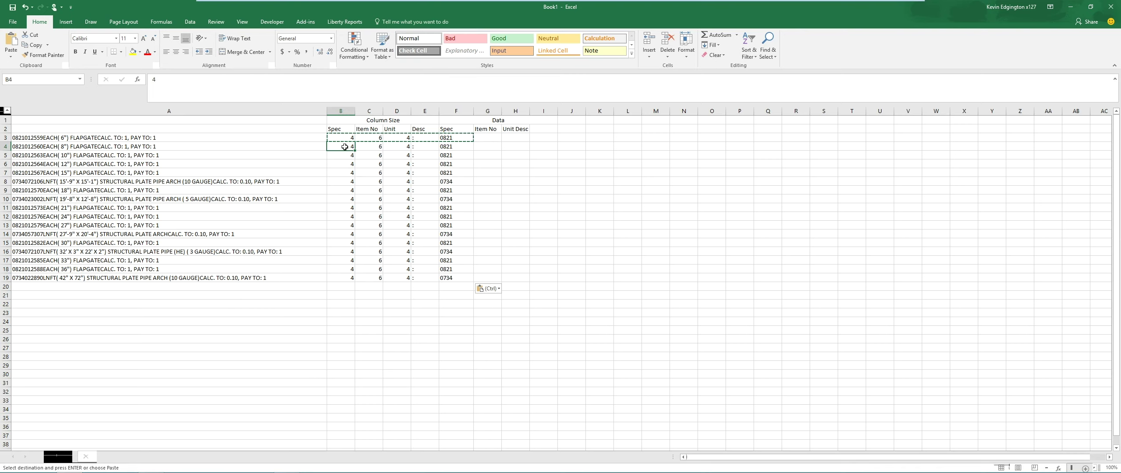
pyautogui.write('3')
pyautogui.press('Return')
pyautogui.write('5')
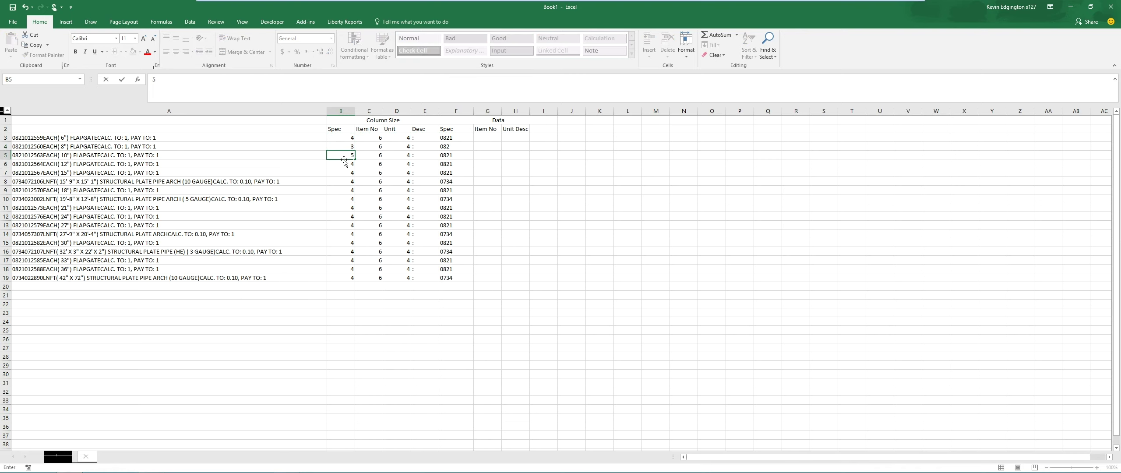
pyautogui.press('Return')
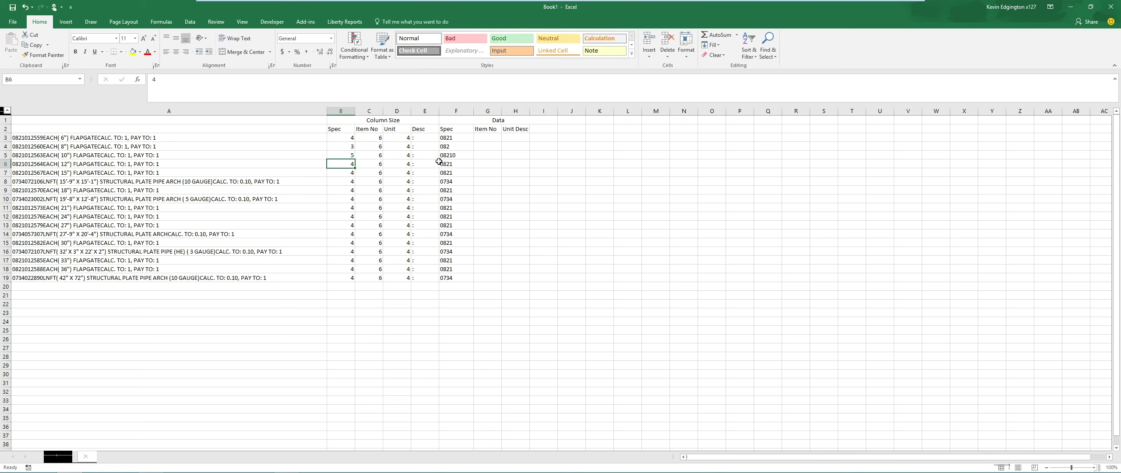
pyautogui.click(342, 148)
pyautogui.write('4')
pyautogui.press('Return')
pyautogui.write('4')
pyautogui.press('Return')
pyautogui.moveTo(48, 138); pyautogui.dragTo(57, 279)
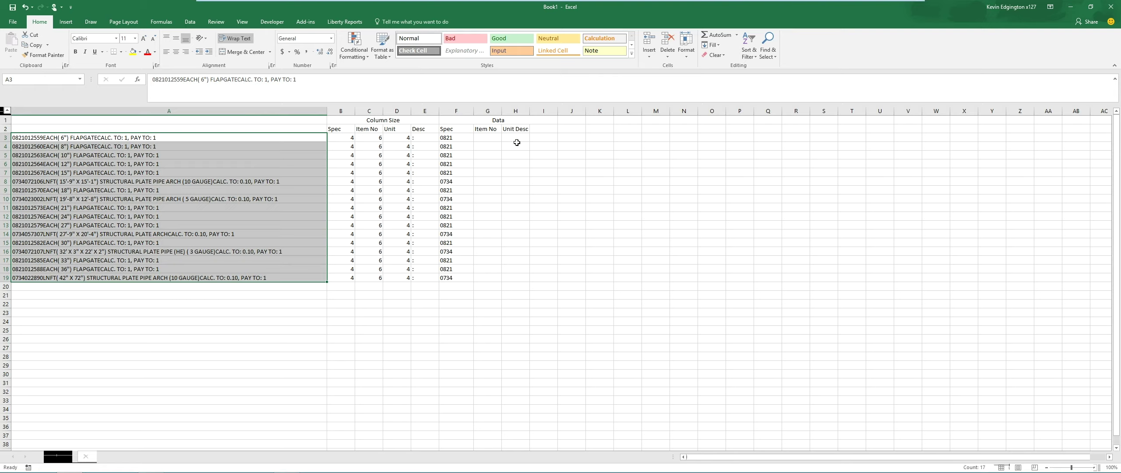
# Enter =MID(A3,1+B3,C3) in G3 to return Item No 012559
pyautogui.click(486, 137)
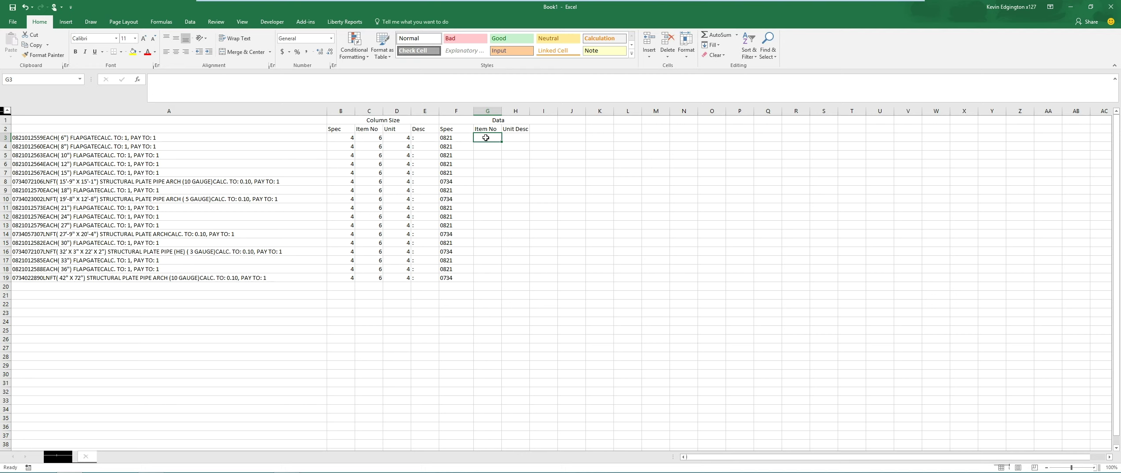
pyautogui.write('=')
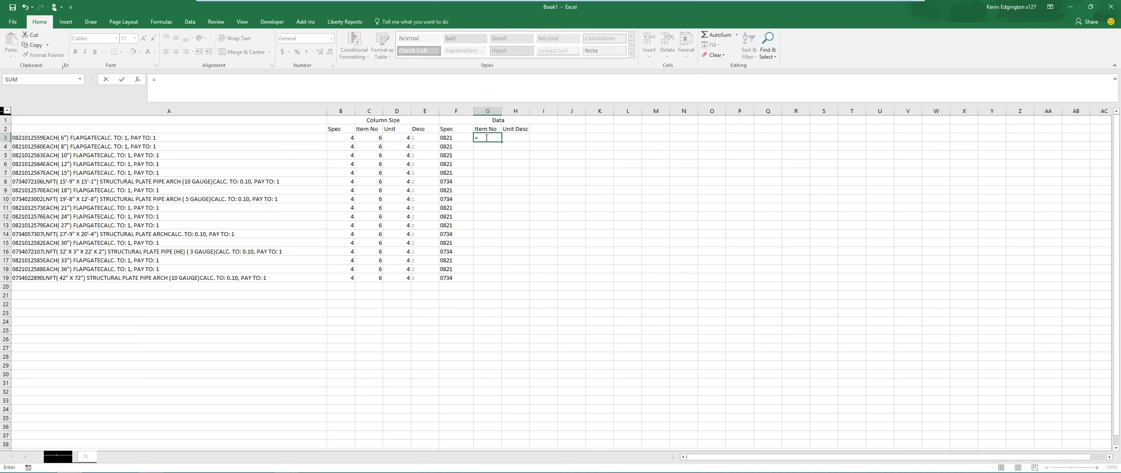
pyautogui.write('Mid(')
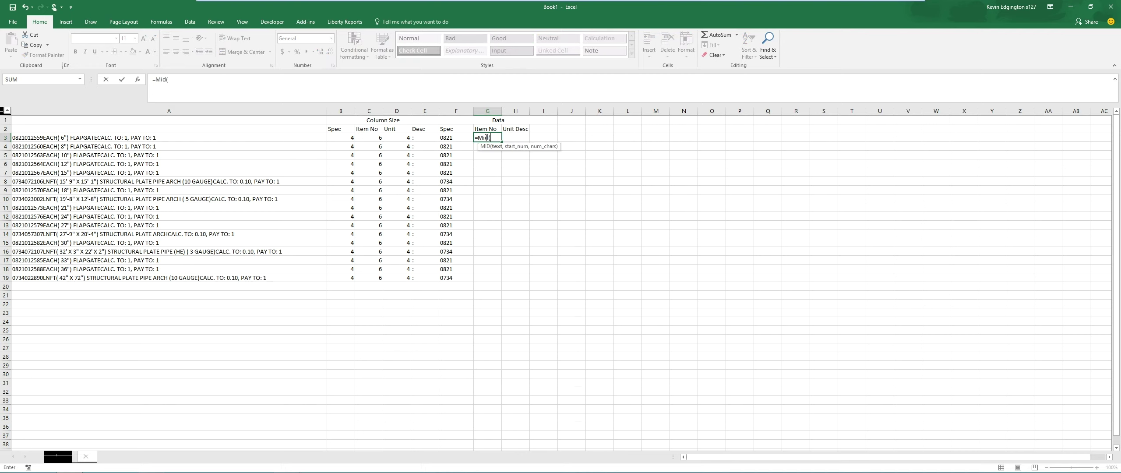
pyautogui.write('a3')
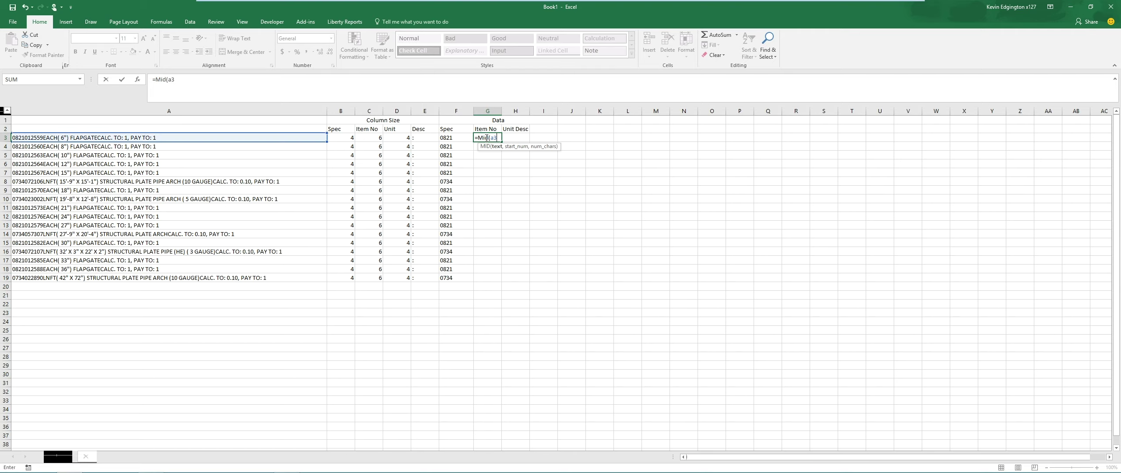
pyautogui.write(',1+')
pyautogui.write('b3')
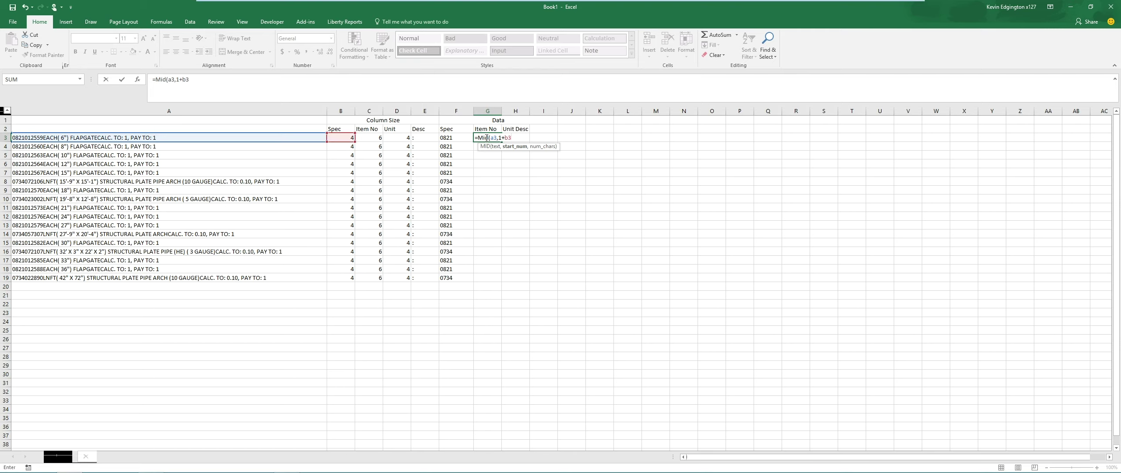
pyautogui.write(',c3')
pyautogui.press('Return')
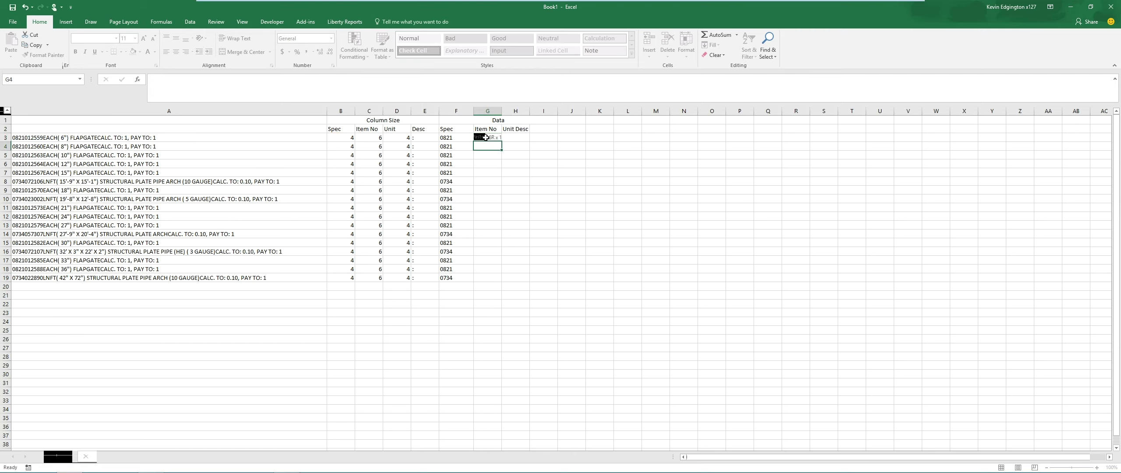
pyautogui.click(500, 138)
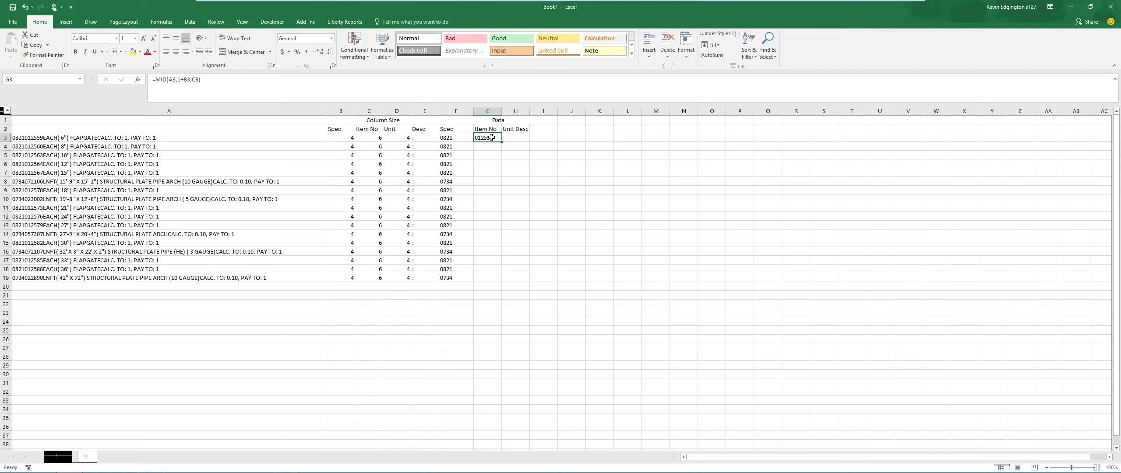
# Copy G3's formula into H3 and set headers H2 to Unit and I2 to Desc
pyautogui.hotkey('ctrl', 'c')
pyautogui.click(516, 138)
pyautogui.hotkey('ctrl', 'v')
pyautogui.click(516, 130)
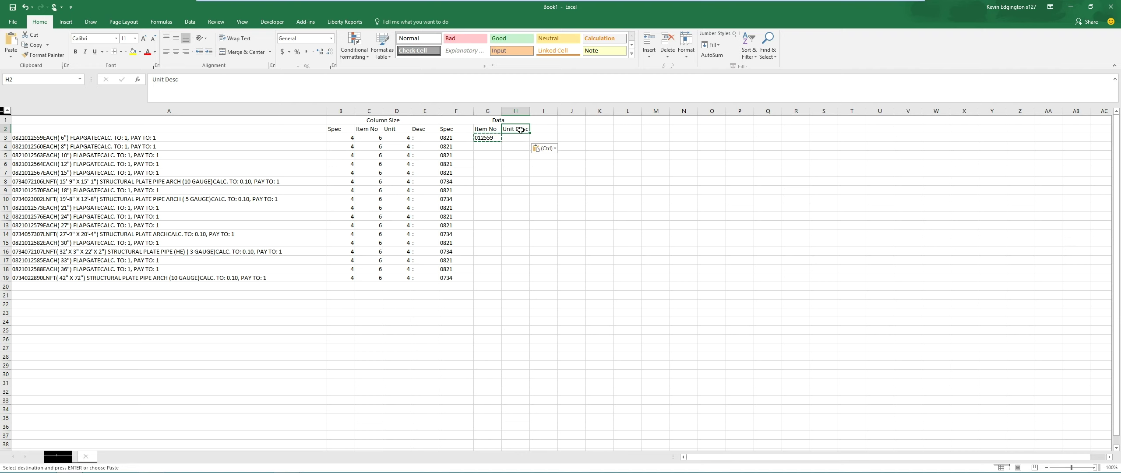
pyautogui.write('Unit')
pyautogui.press('Tab')
pyautogui.write('Desc')
pyautogui.press('Return')
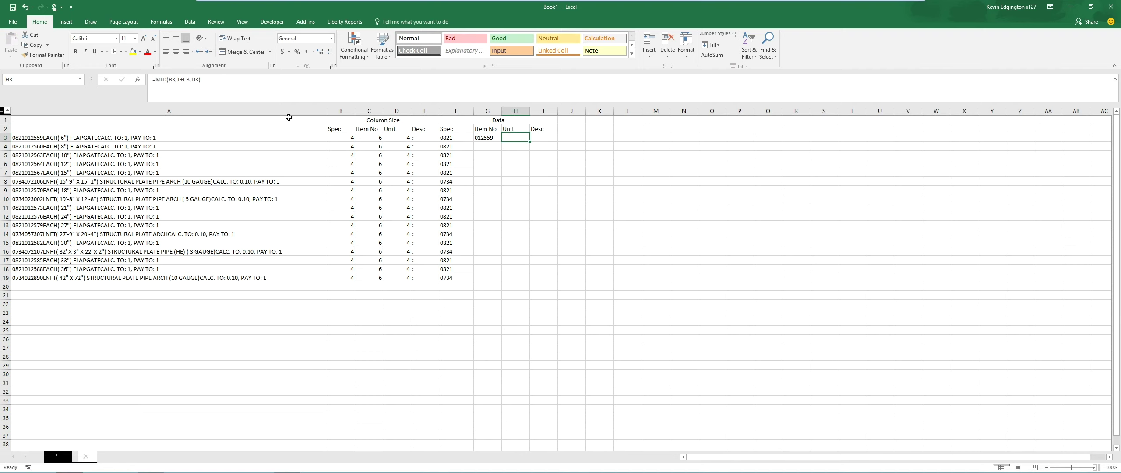
# Anchor G3's column references with $, making $A3 and $B3
pyautogui.click(171, 80)
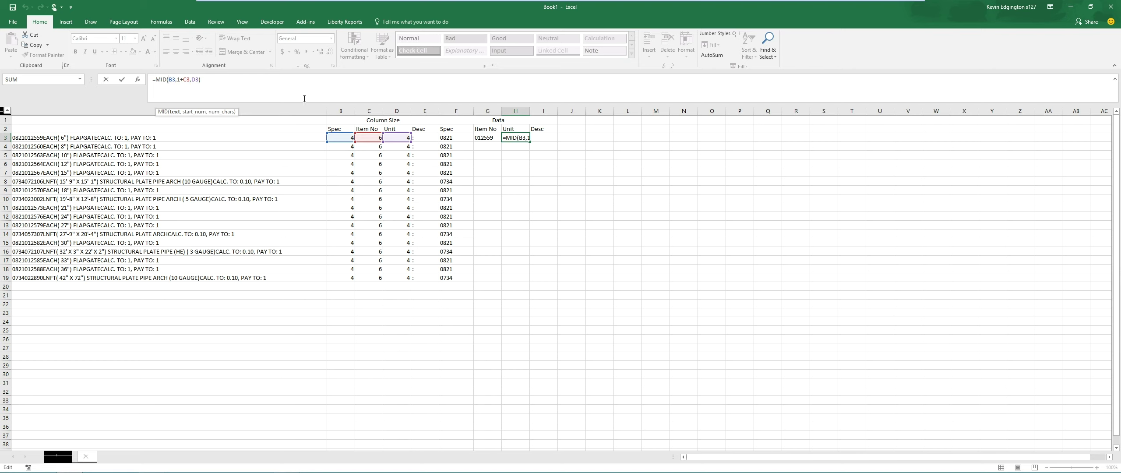
pyautogui.press('Escape')
pyautogui.press('Left')
pyautogui.click(171, 79)
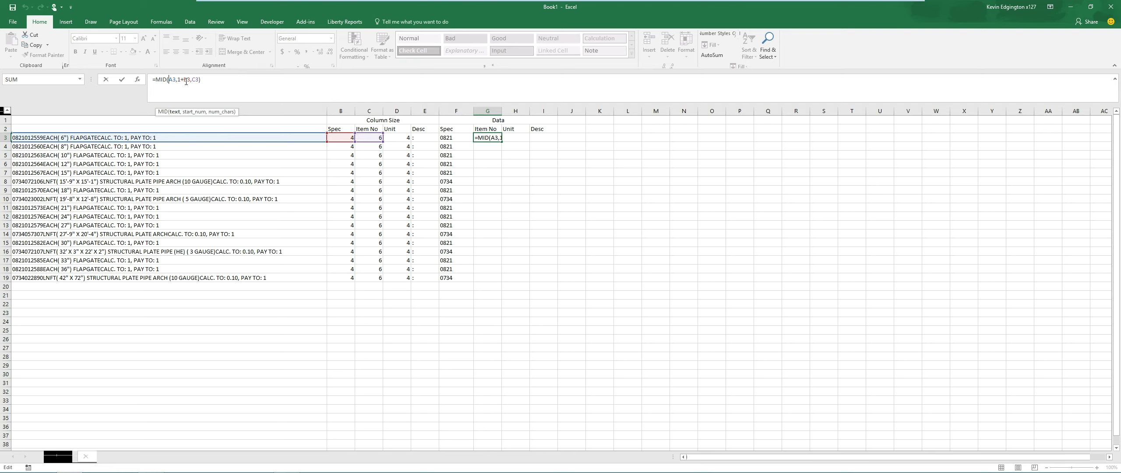
pyautogui.write('$')
pyautogui.hotkey('ctrl', 'Return')
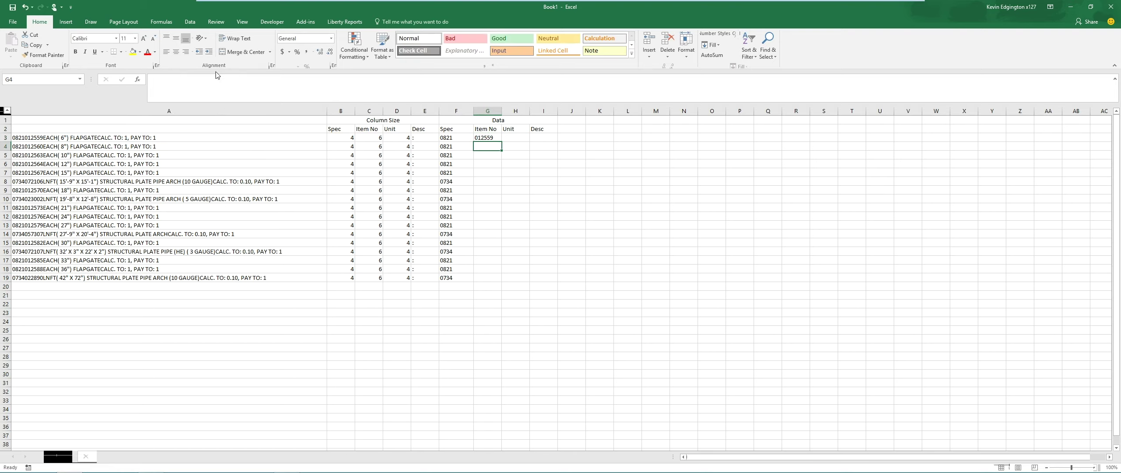
pyautogui.hotkey('ctrl', 'c')
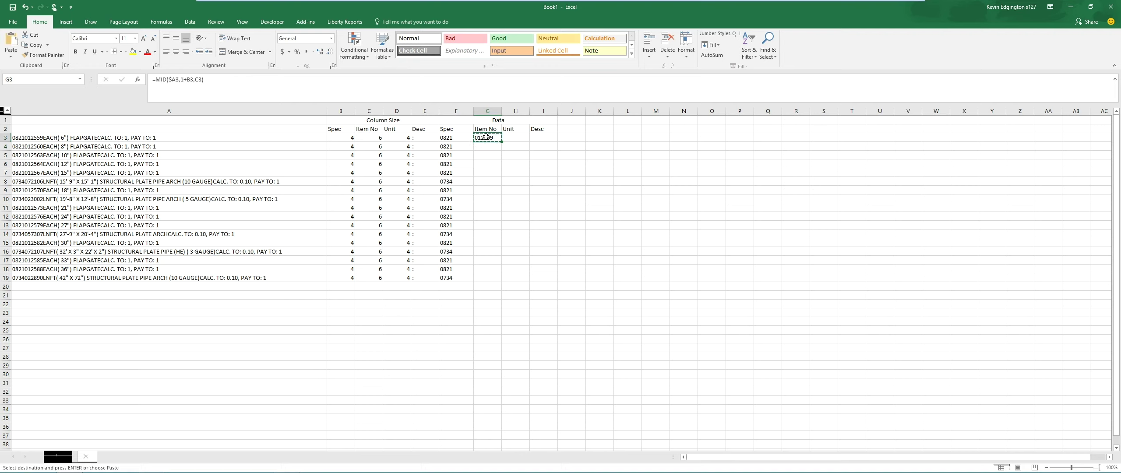
pyautogui.click(187, 79)
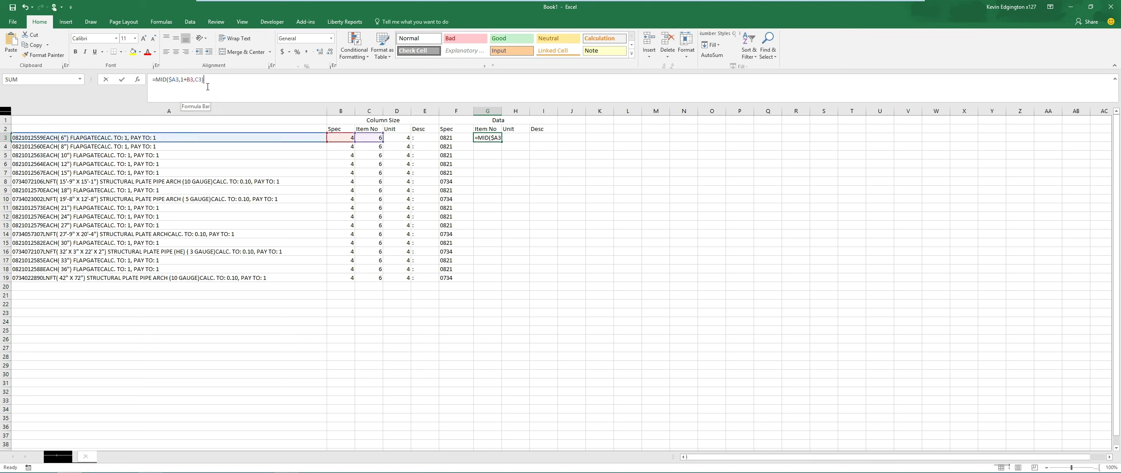
pyautogui.write('$')
pyautogui.press('Right')
pyautogui.press('Right')
pyautogui.press('Right')
# Anchor G3's formula as =MID($A3,1+$B3,$C3) and copy it into H3
pyautogui.write('$')
pyautogui.hotkey('ctrl', 'Return')
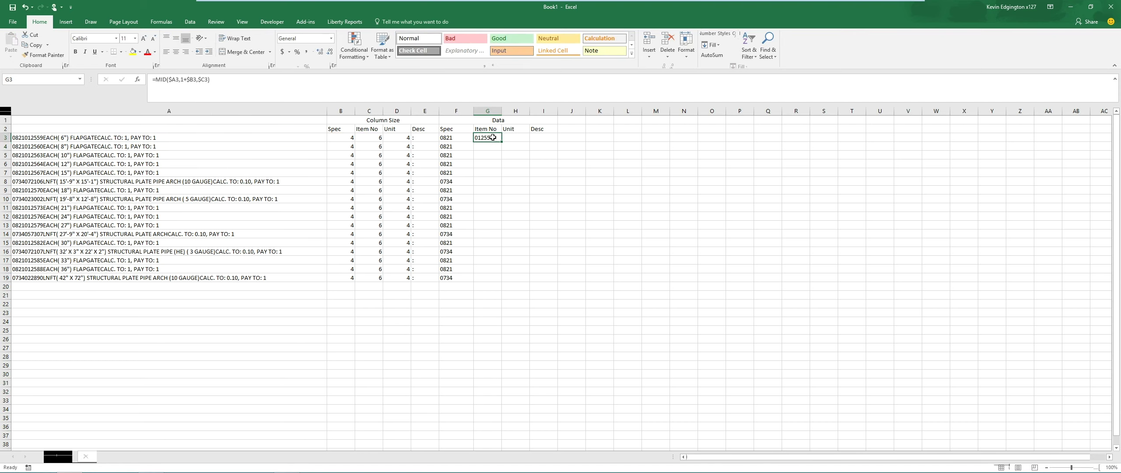
pyautogui.hotkey('ctrl', 'c')
pyautogui.click(514, 137)
pyautogui.hotkey('ctrl', 'v')
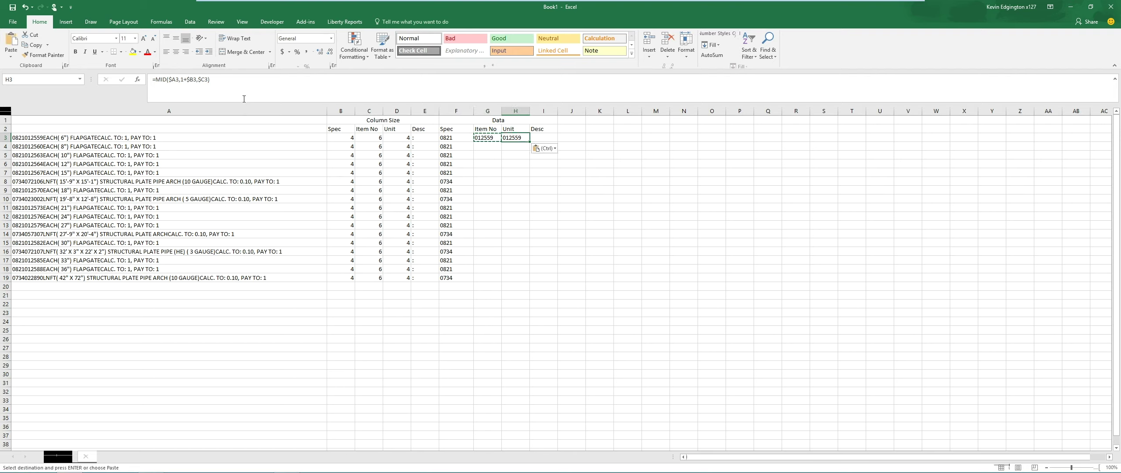
# Edit H3 to =MID($A3,1+$B3+$C3,D3) so it returns the unit EACH
pyautogui.click(178, 81)
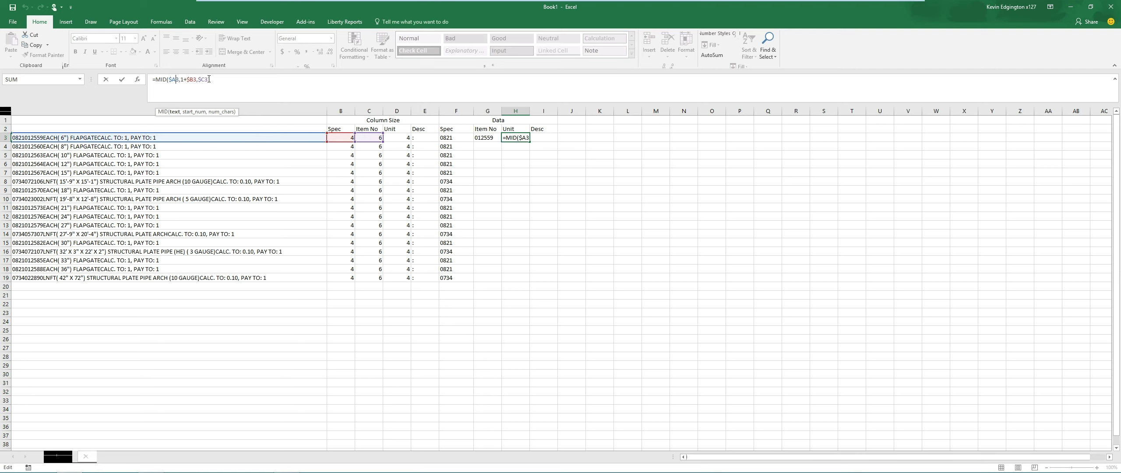
pyautogui.click(223, 89)
pyautogui.write('+D3')
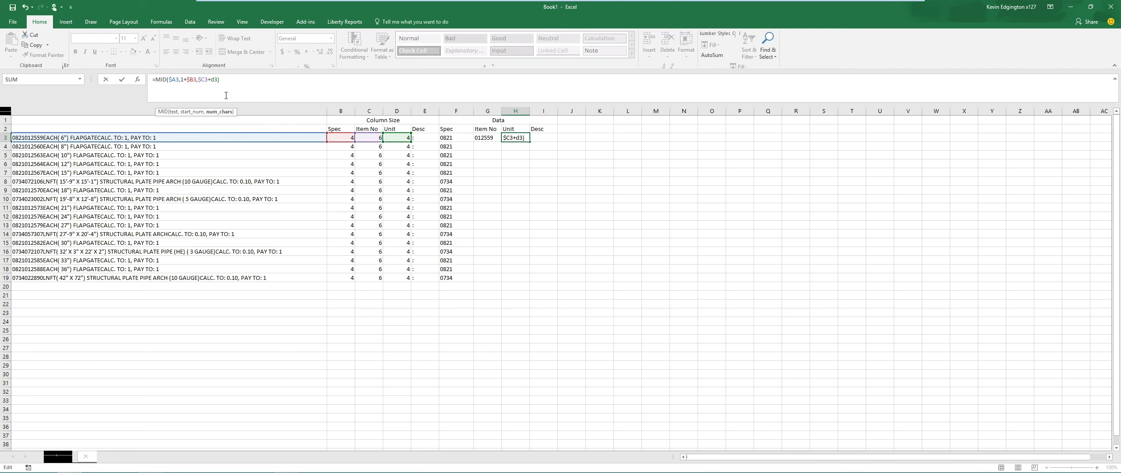
pyautogui.press('Return')
pyautogui.press('Up')
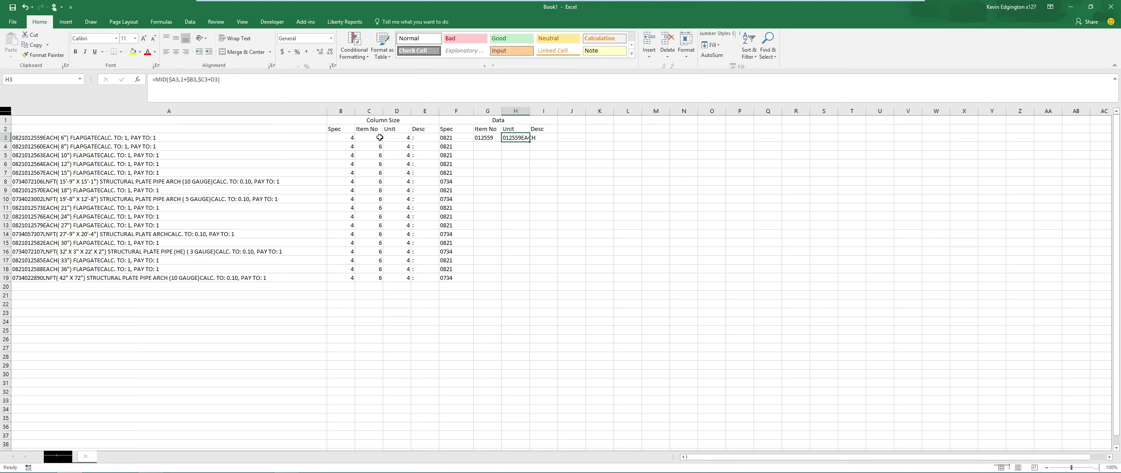
pyautogui.click(211, 81)
pyautogui.press('Escape')
pyautogui.moveTo(190, 80); pyautogui.dragTo(210, 80)
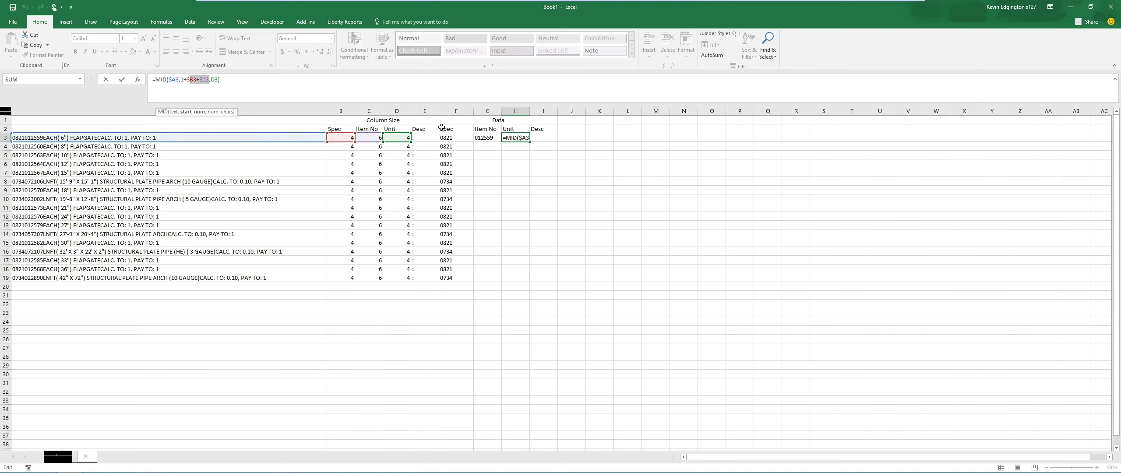
pyautogui.press('Return')
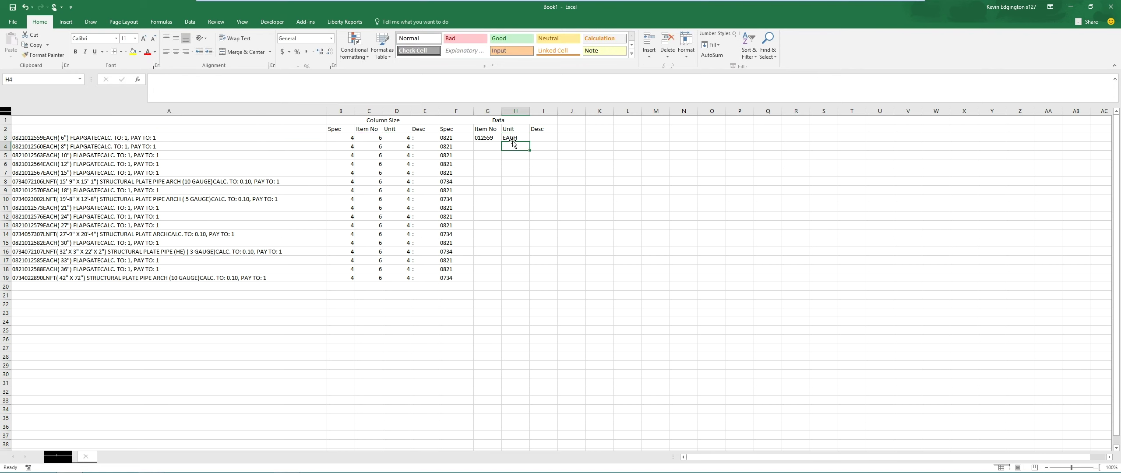
# Copy the Unit formula from H3 into the Desc cell I3
pyautogui.click(541, 138)
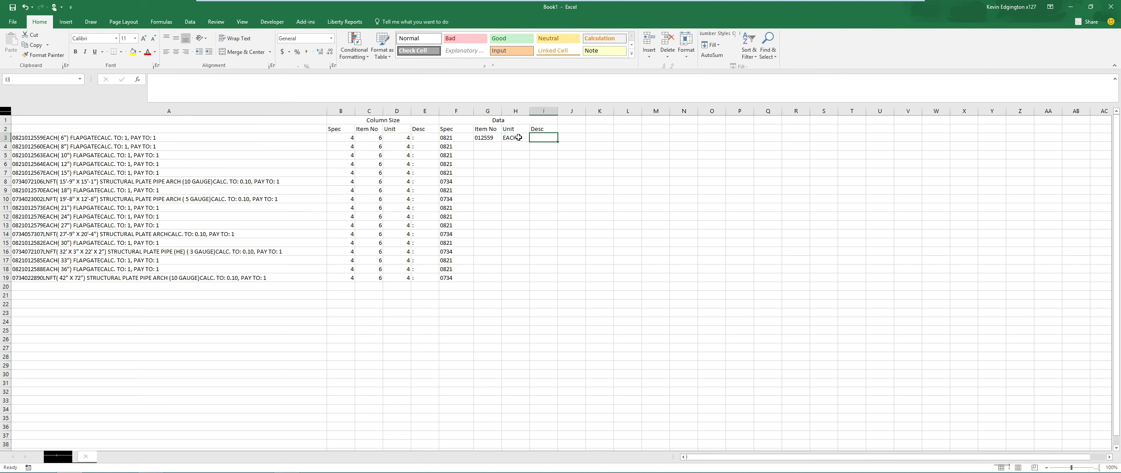
pyautogui.click(521, 137)
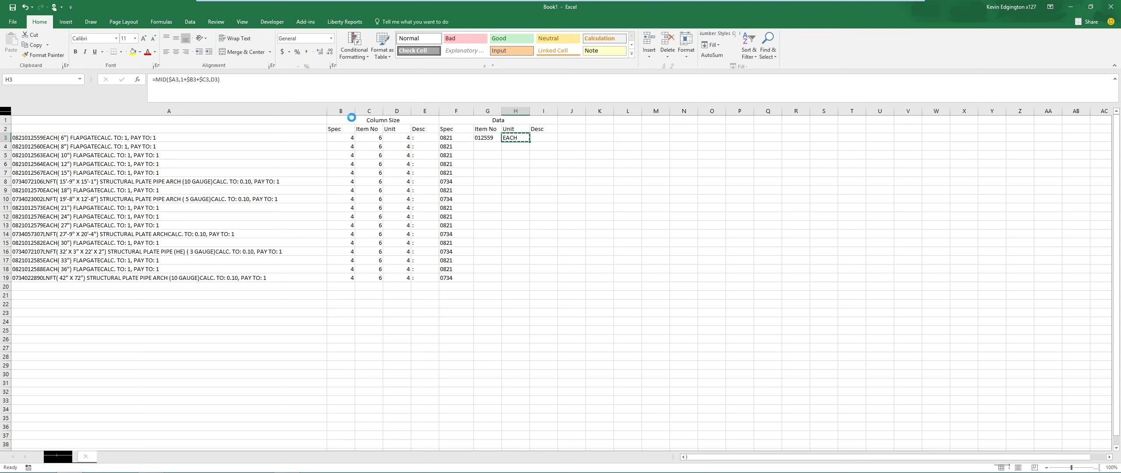
pyautogui.click(544, 138)
pyautogui.click(524, 138)
pyautogui.hotkey('ctrl', 'c')
pyautogui.click(543, 137)
pyautogui.hotkey('ctrl', 'v')
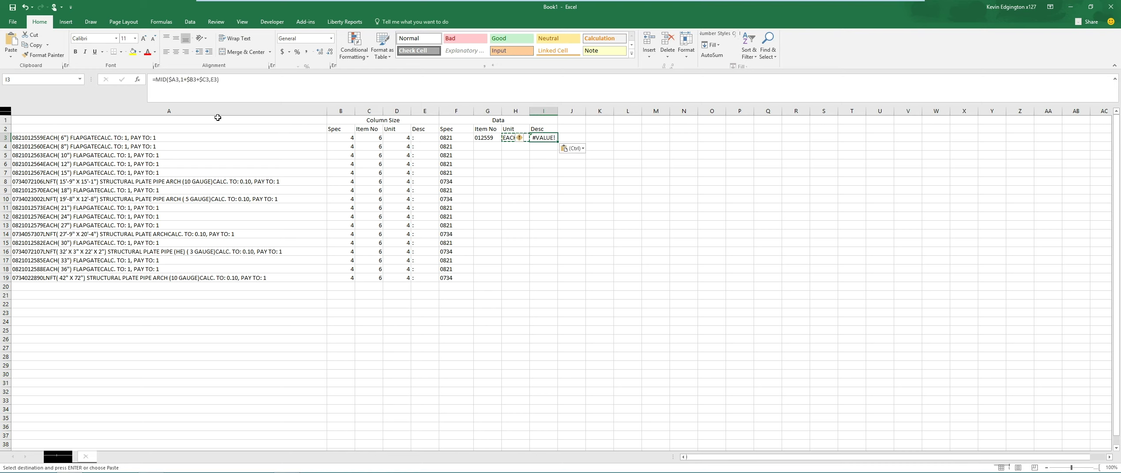
# Add +D3 to I3's start position and begin a FIND length argument on A3
pyautogui.click(185, 88)
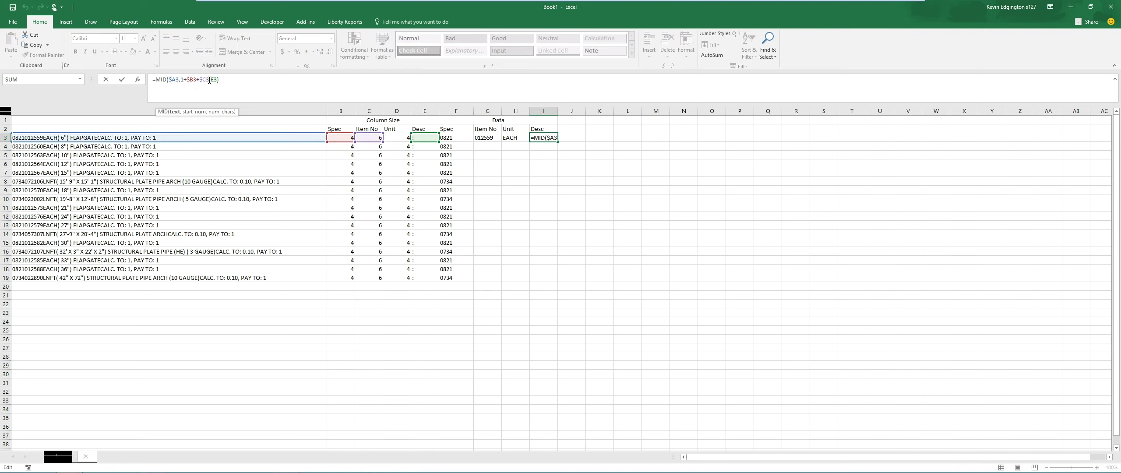
pyautogui.press('Right')
pyautogui.press('Right')
pyautogui.press('Right')
pyautogui.write('+d3')
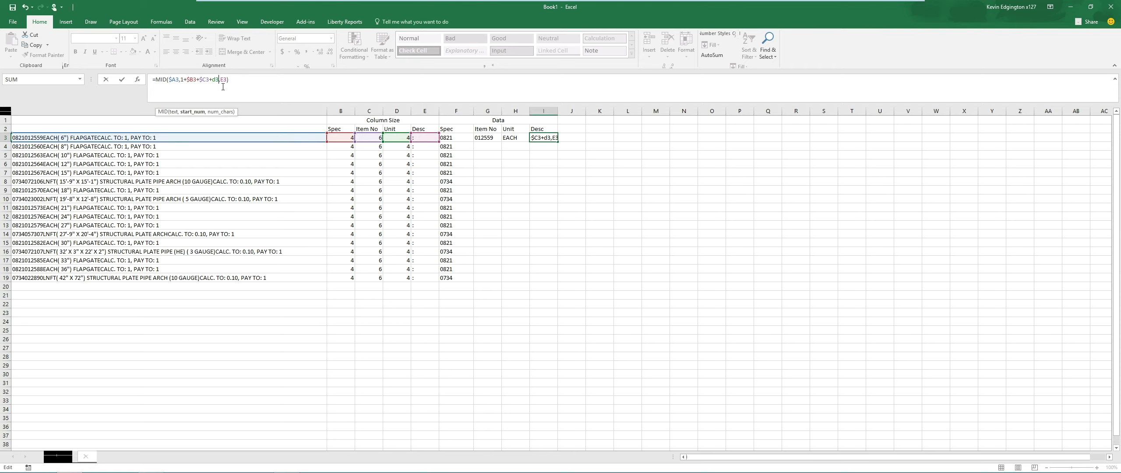
pyautogui.press('Right')
pyautogui.write('find')
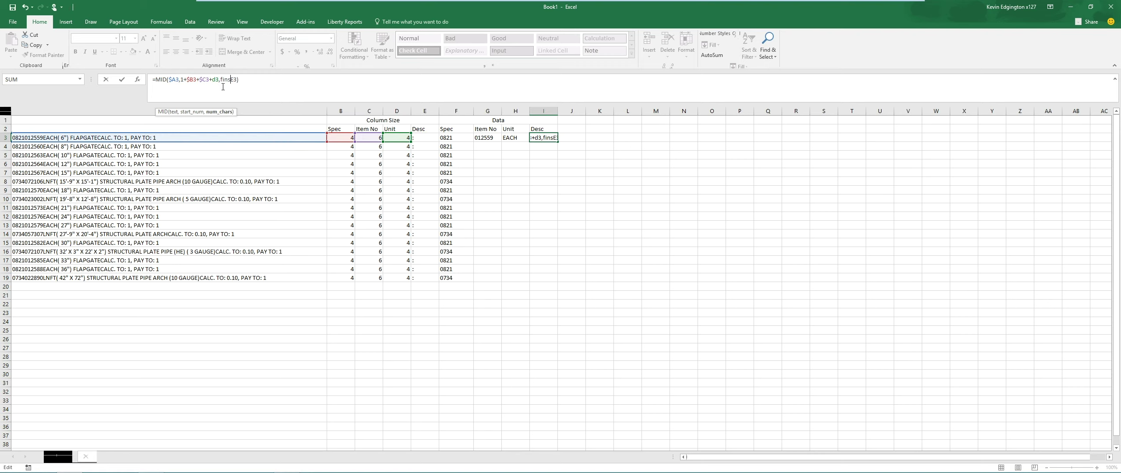
pyautogui.write('(')
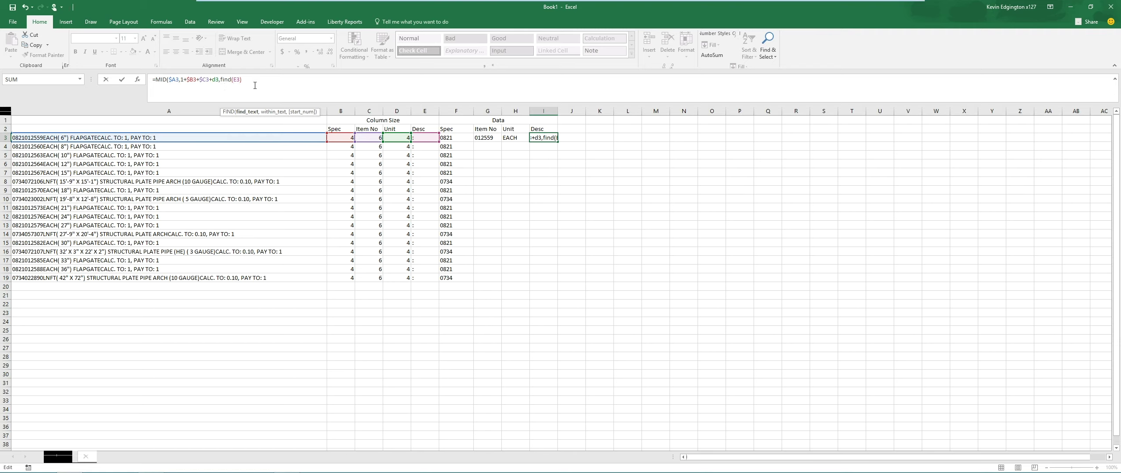
pyautogui.write(',a3')
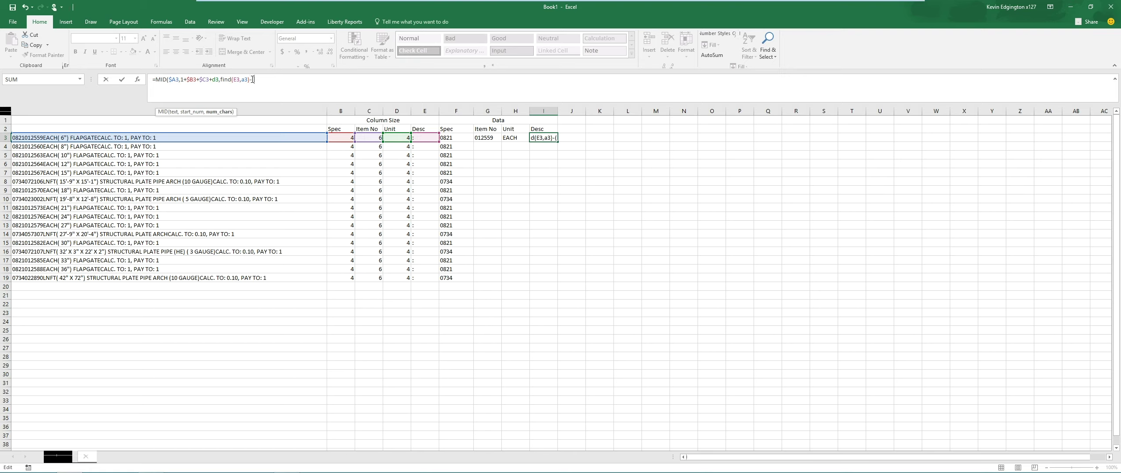
# Finish the length with the copied offset plus 1, returning ( 6") FLAPGATECALC. TO
pyautogui.moveTo(186, 79); pyautogui.dragTo(218, 81)
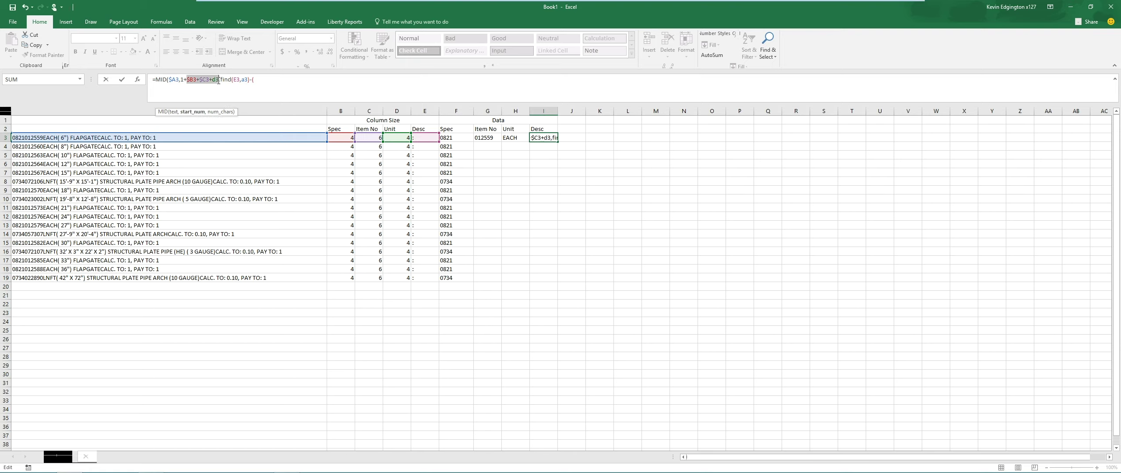
pyautogui.hotkey('ctrl', 'c')
pyautogui.click(285, 93)
pyautogui.hotkey('ctrl', 'v')
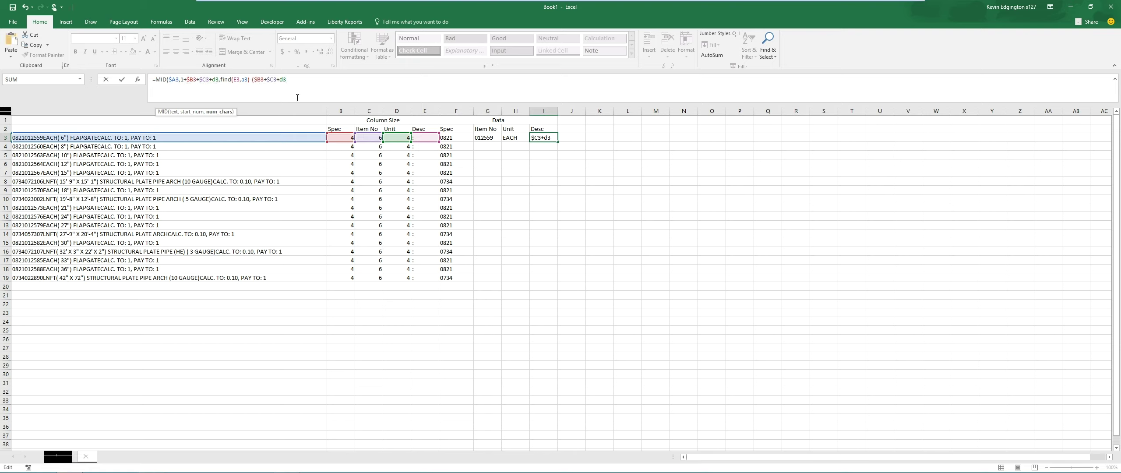
pyautogui.write('+1))')
pyautogui.press('Return')
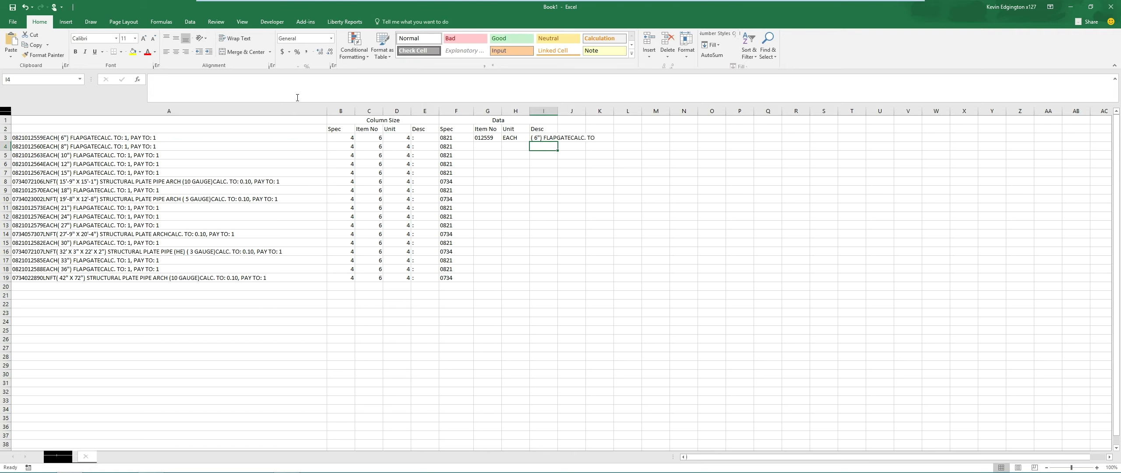
# Copy the G3:I3 formulas down through row 19 and widen column I for the descriptions
pyautogui.doubleClick(558, 111)
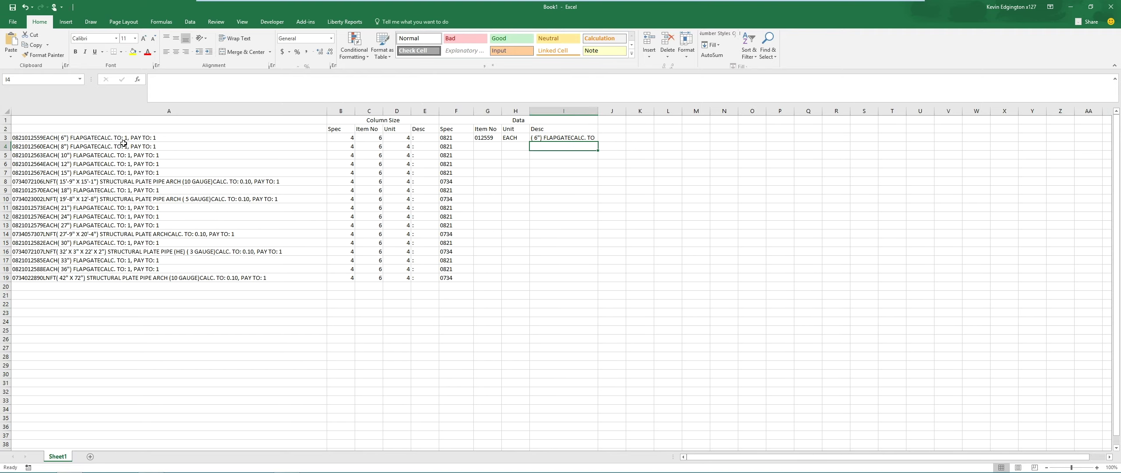
pyautogui.moveTo(485, 138); pyautogui.dragTo(490, 275)
pyautogui.hotkey('ctrl', 'c')
pyautogui.hotkey('ctrl', 'v')
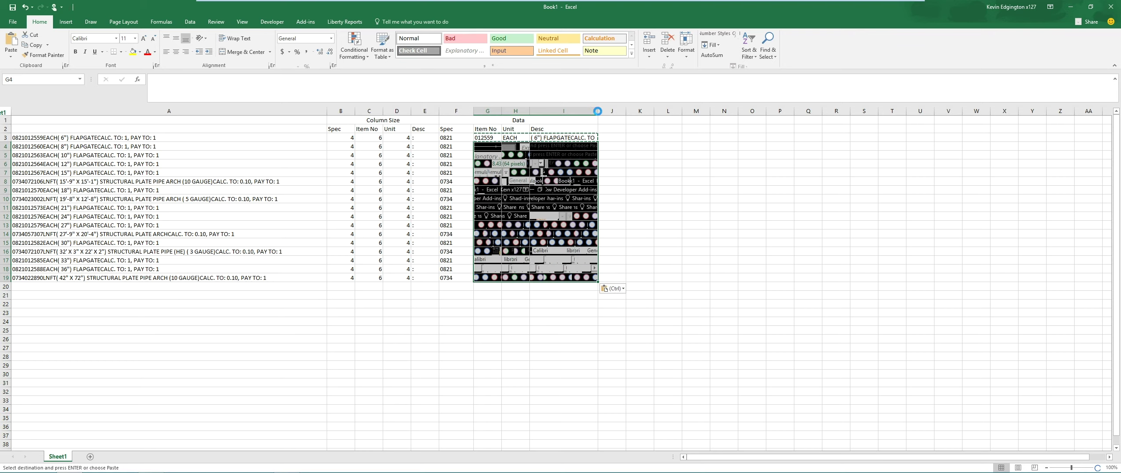
pyautogui.moveTo(598, 111); pyautogui.dragTo(729, 117)
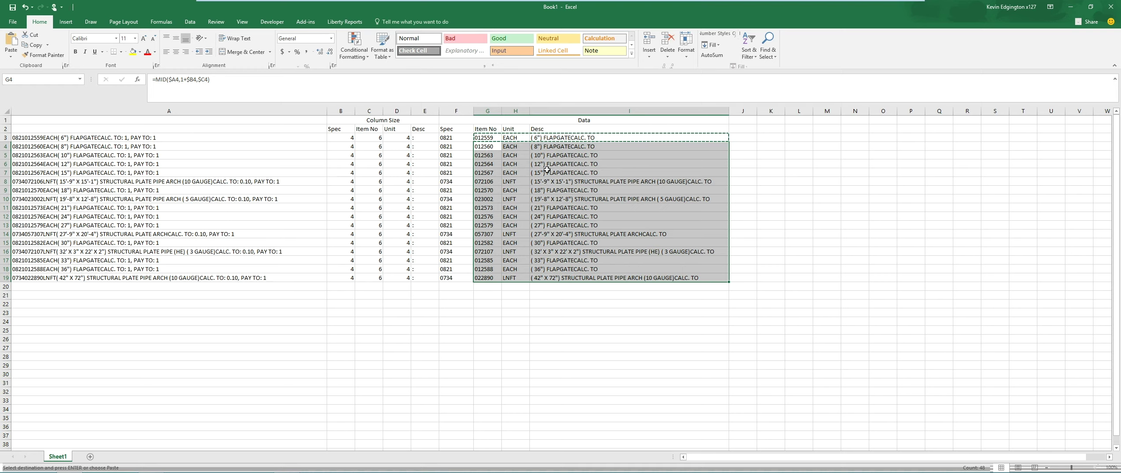
# Insert a new column I before Desc with the header 'Spec - Item No'
pyautogui.click(556, 111)
pyautogui.rightClick(557, 112)
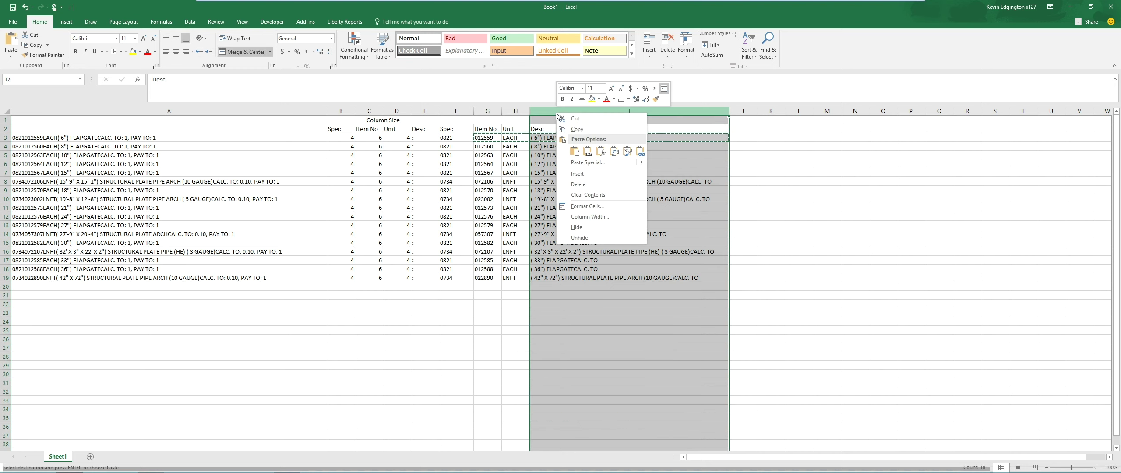
pyautogui.click(576, 174)
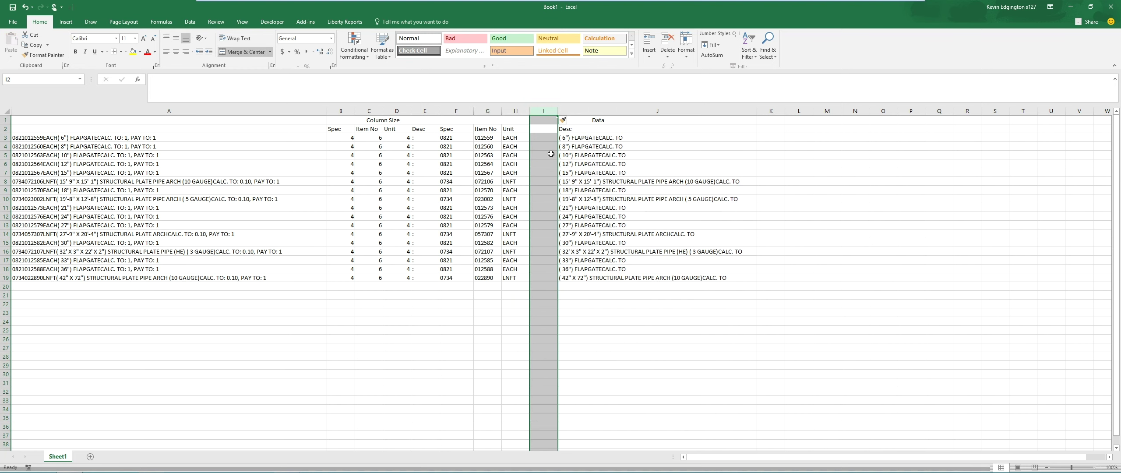
pyautogui.click(543, 130)
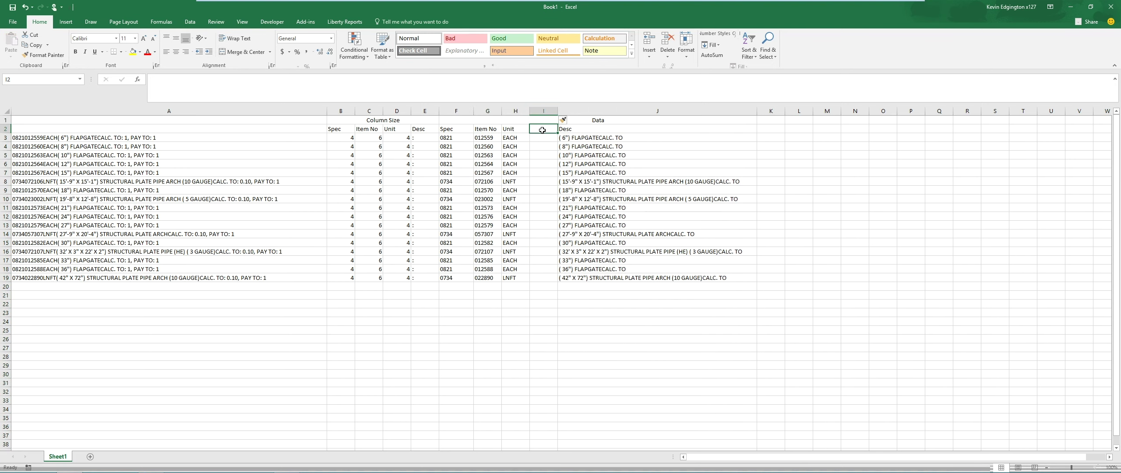
pyautogui.write('Spec')
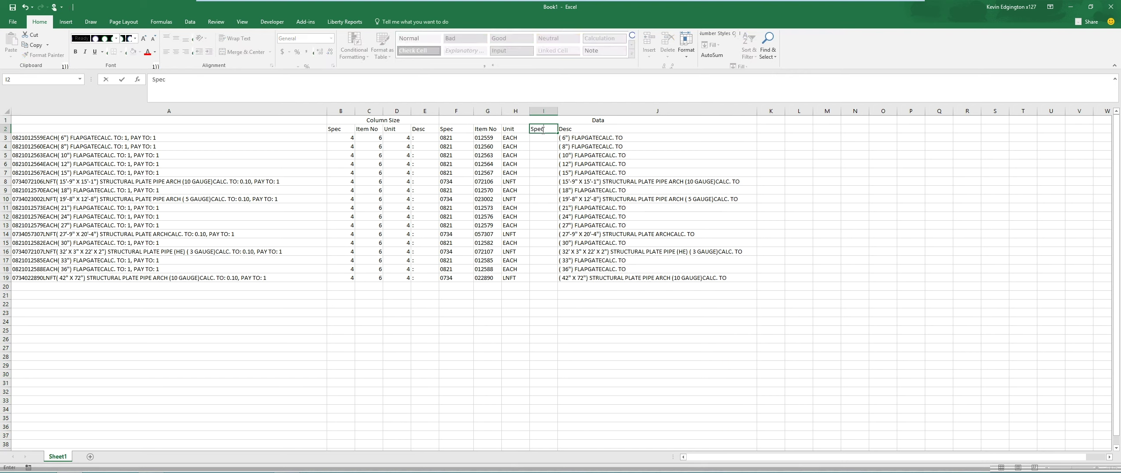
pyautogui.write(' - Item No')
pyautogui.press('Return')
# Write =CONCATENATE(F3,"-",G3) in I3 to join Spec and Item No with a hyphen
pyautogui.write('=conc')
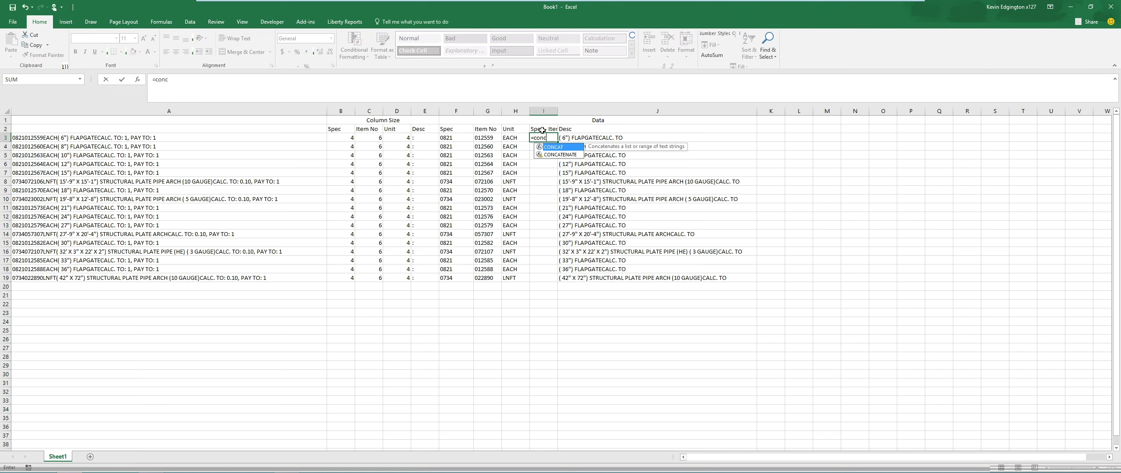
pyautogui.press('Down')
pyautogui.press('Tab')
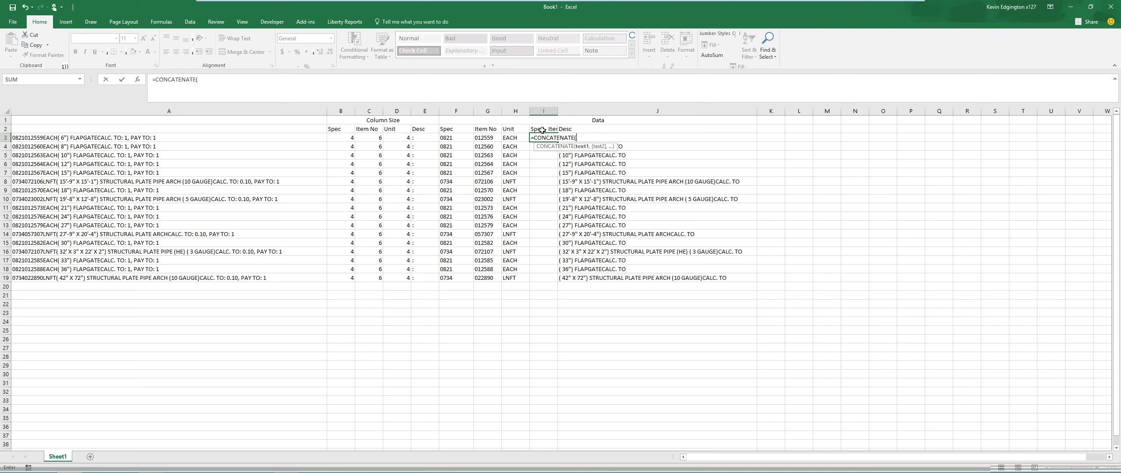
pyautogui.write('f3,"-')
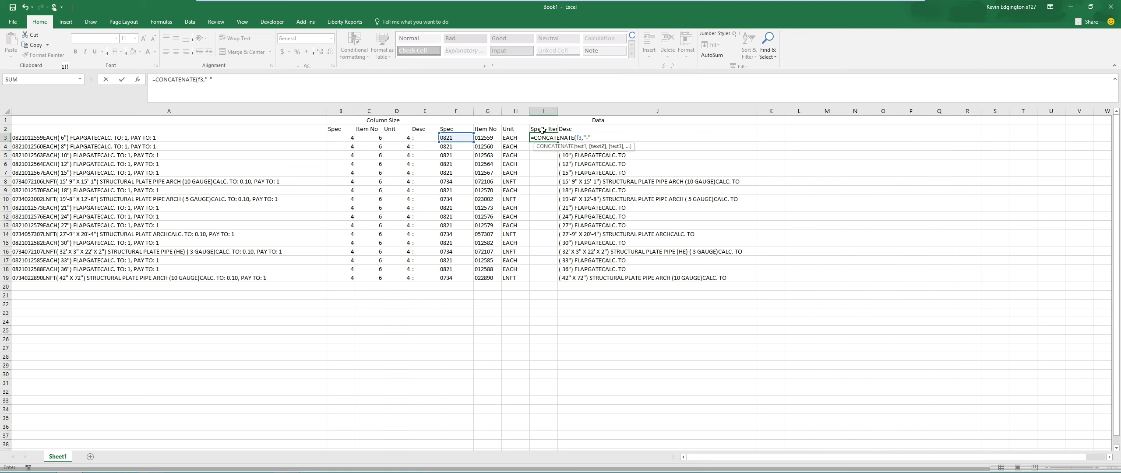
pyautogui.write('",g')
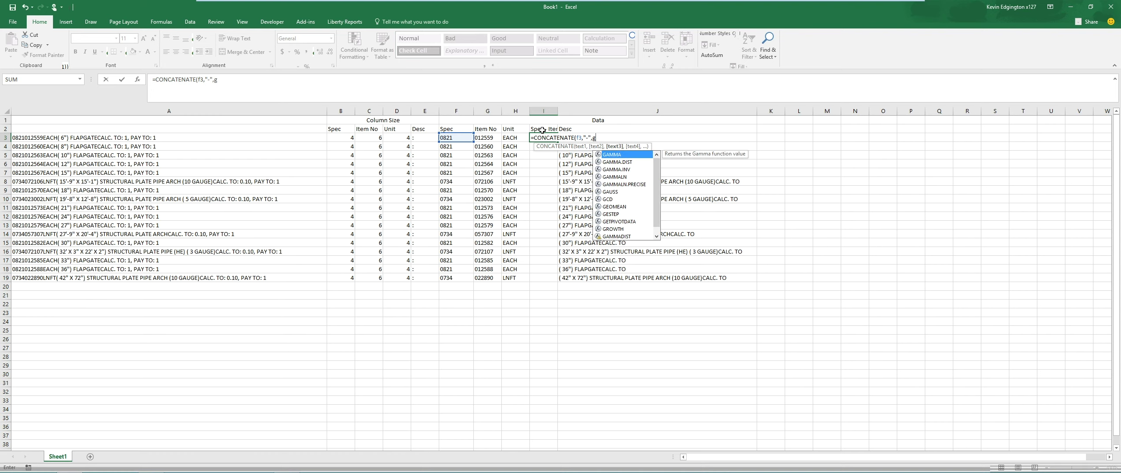
pyautogui.write('3)')
# Enter the I3 CONCATENATE formula, autofit column I, and fill it down through I19
pyautogui.press('Return')
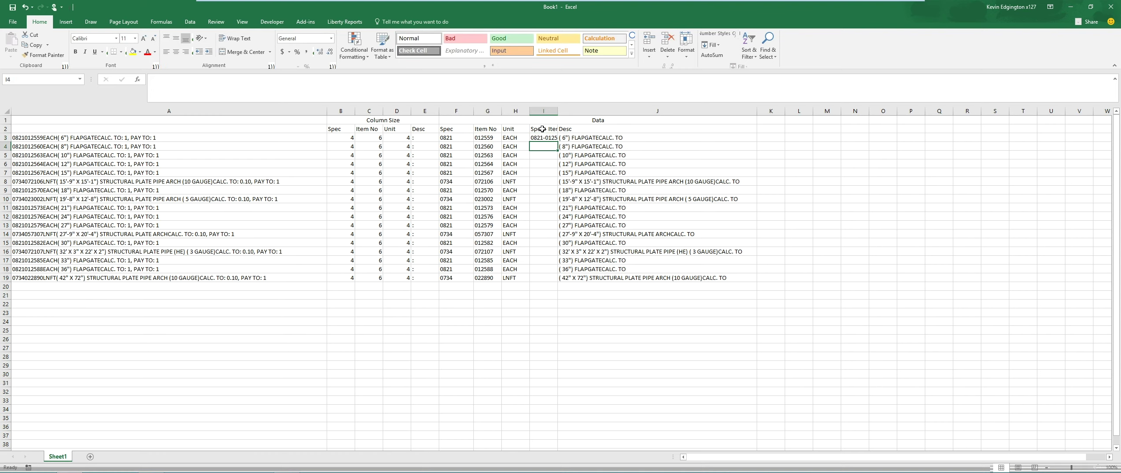
pyautogui.doubleClick(557, 111)
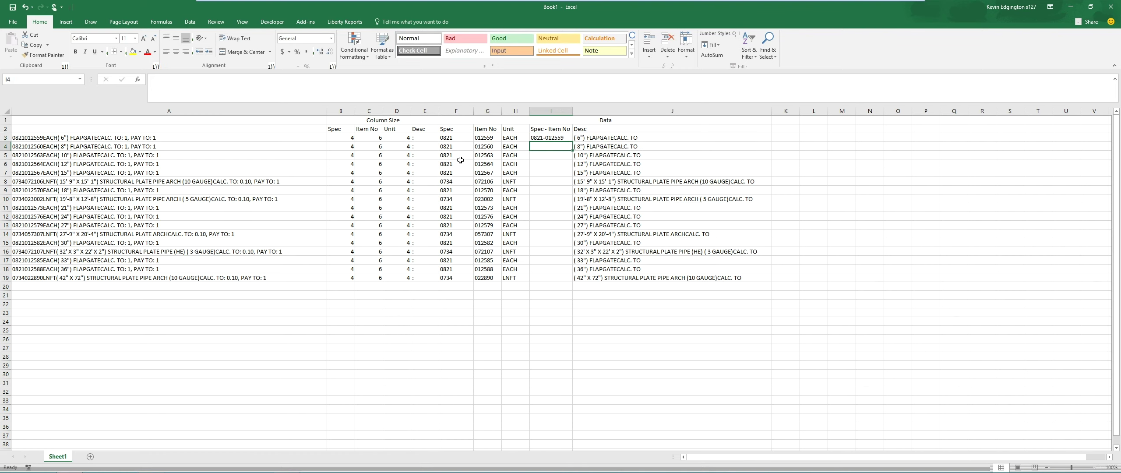
pyautogui.click(548, 139)
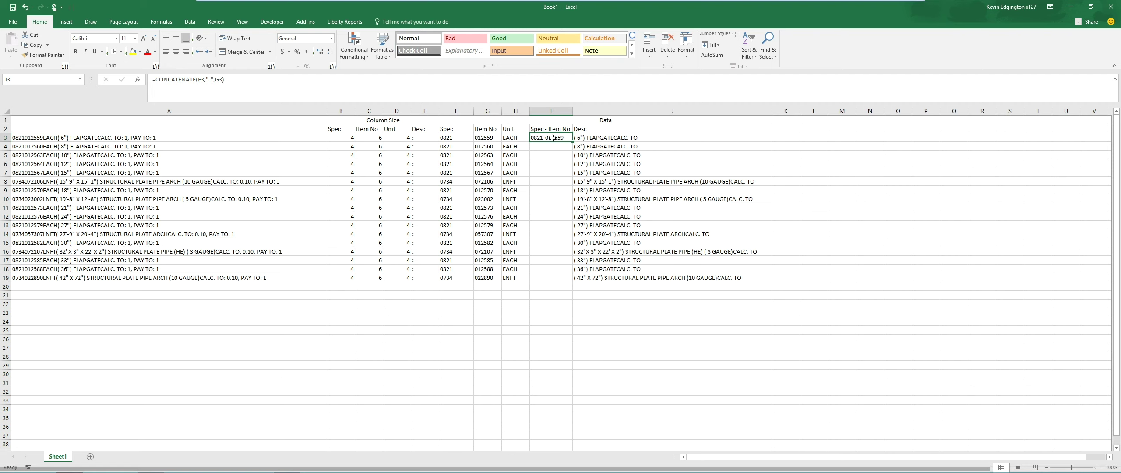
pyautogui.hotkey('ctrl', 'c')
pyautogui.moveTo(552, 146); pyautogui.dragTo(553, 276)
pyautogui.hotkey('ctrl', 'v')
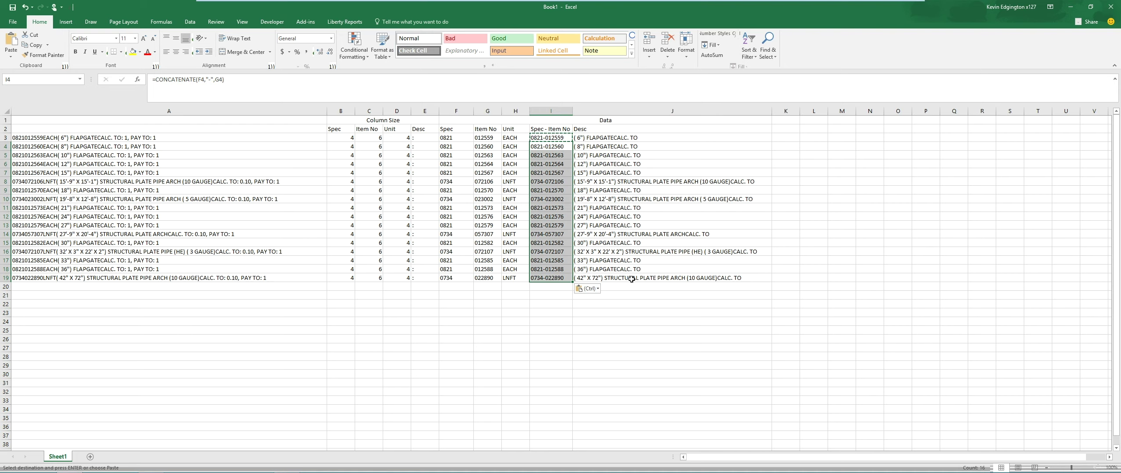
pyautogui.click(552, 129)
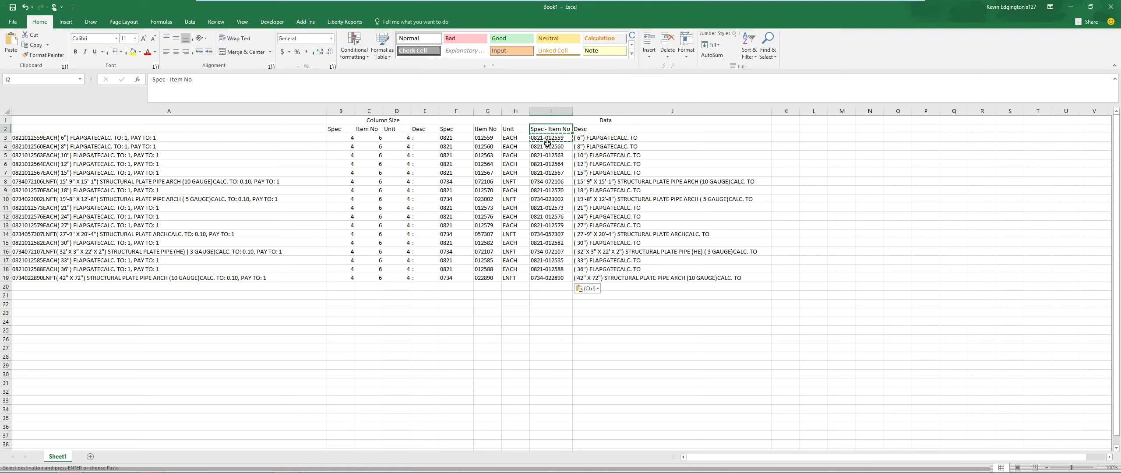